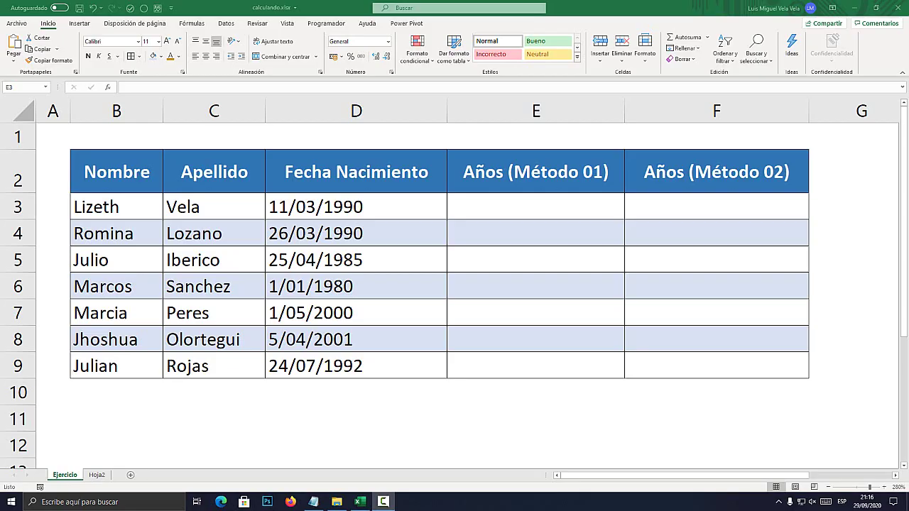
Highlight the birth dates in column D and the whole table B2:F9 to review the data.
drag(354, 207, 355, 365)
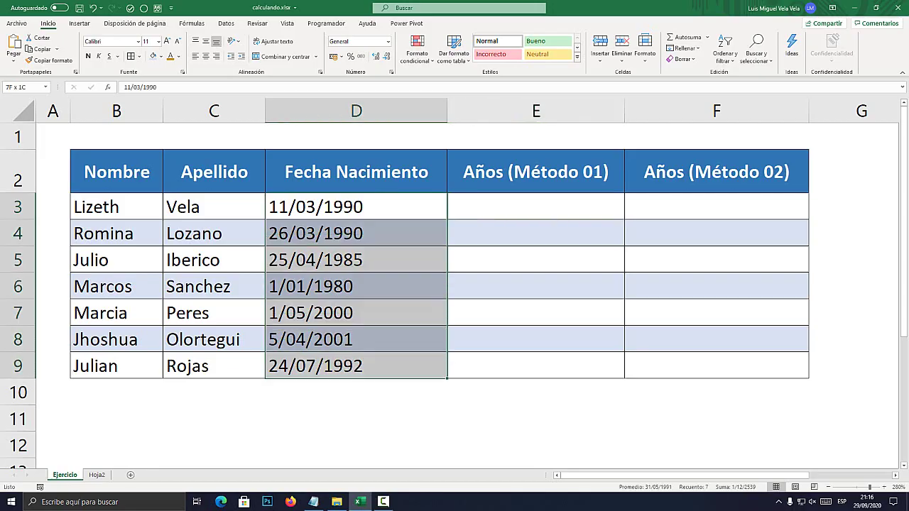
click(355, 207)
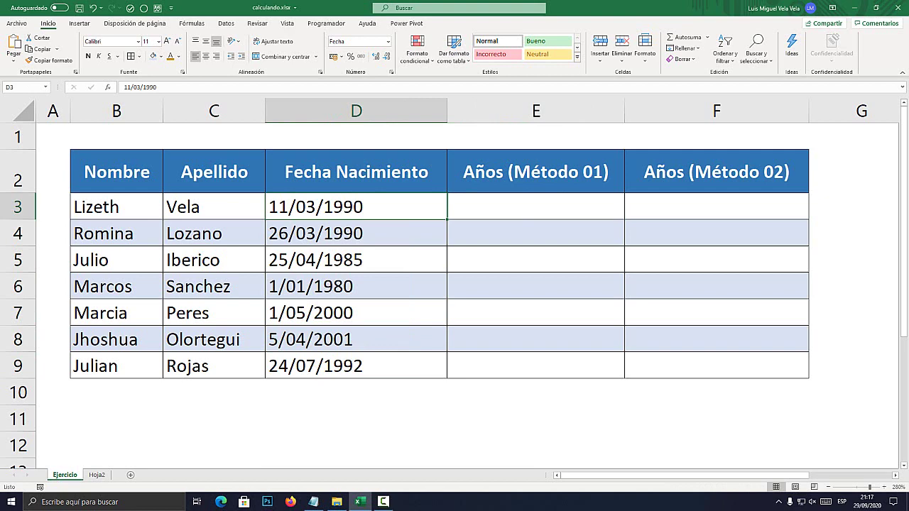
drag(116, 172, 716, 366)
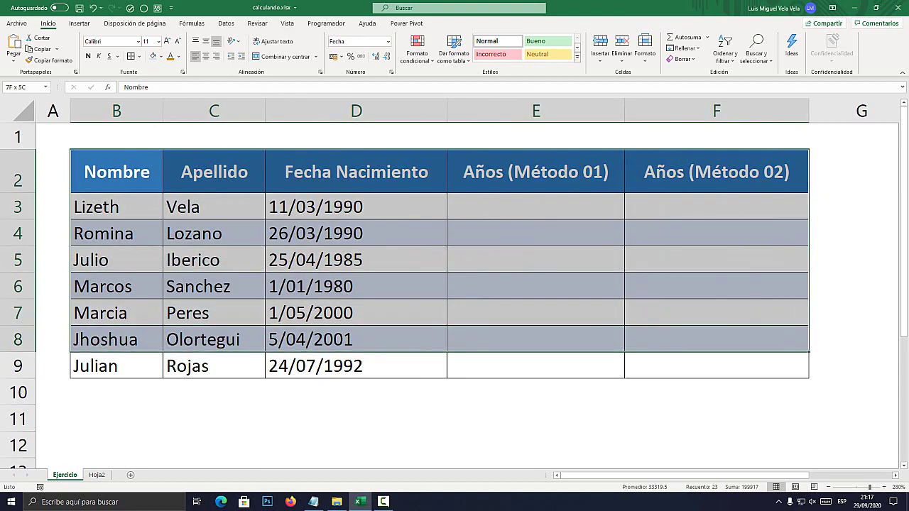
click(536, 392)
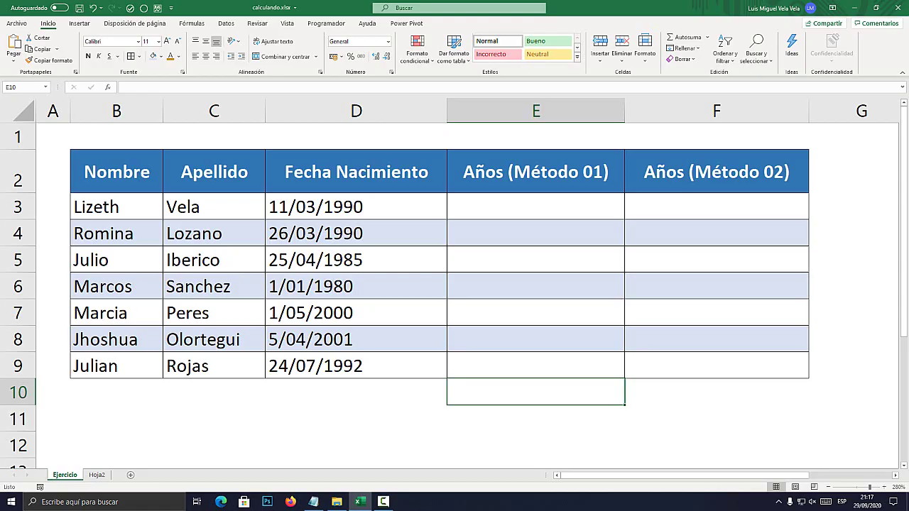
Select the name, surname and birth-date columns B, C and D, then the dates D3:D9.
click(117, 111)
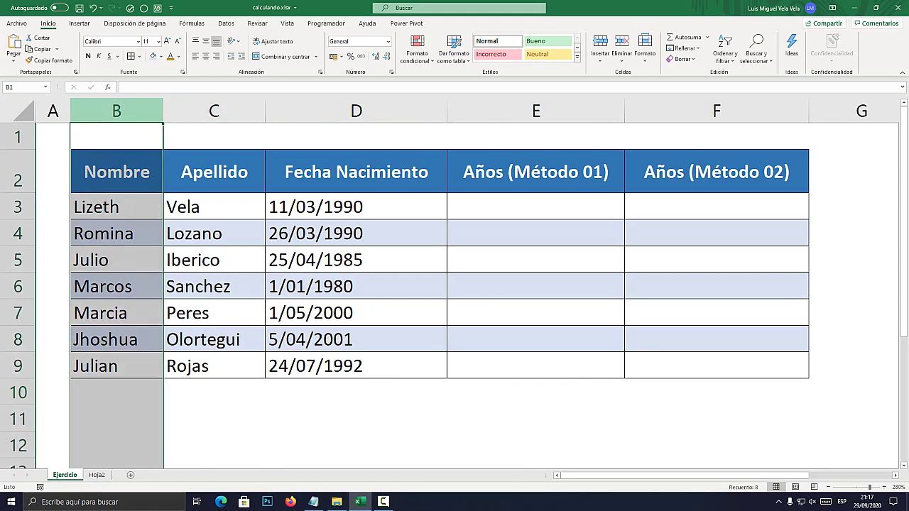
click(214, 110)
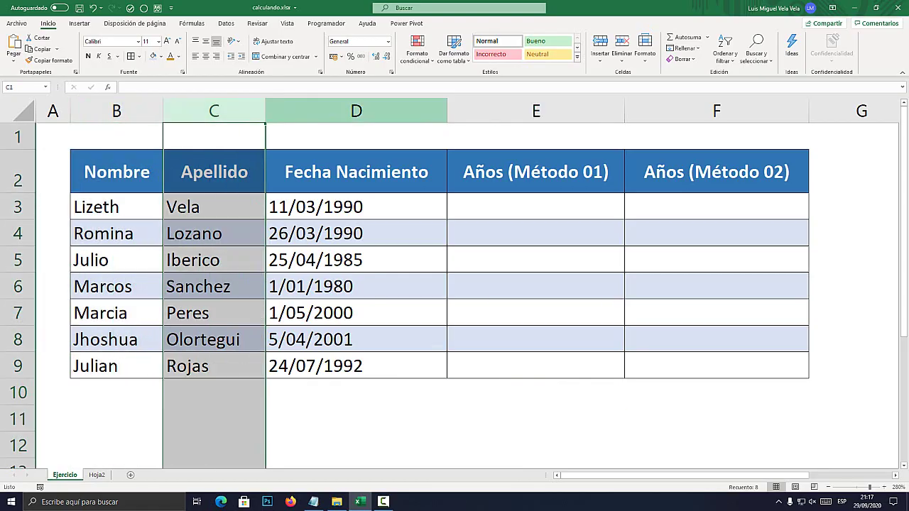
click(356, 111)
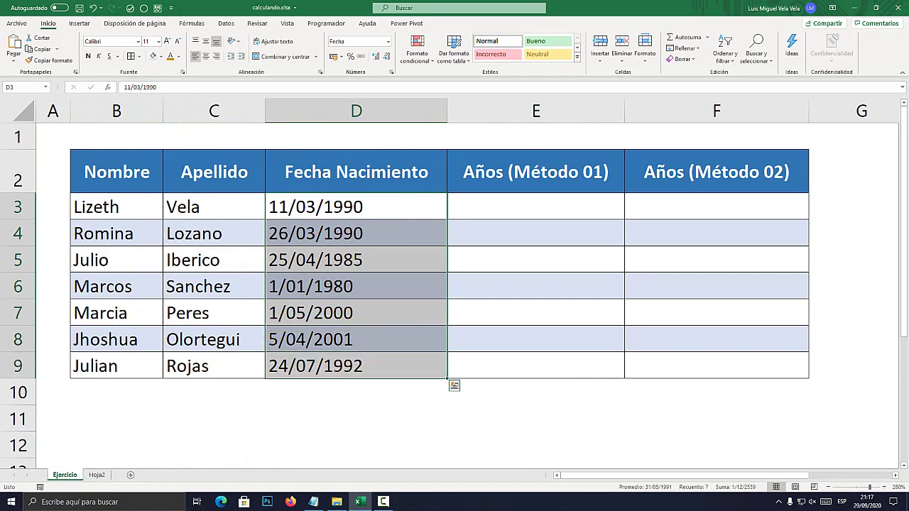
click(355, 286)
drag(316, 206, 316, 366)
click(316, 207)
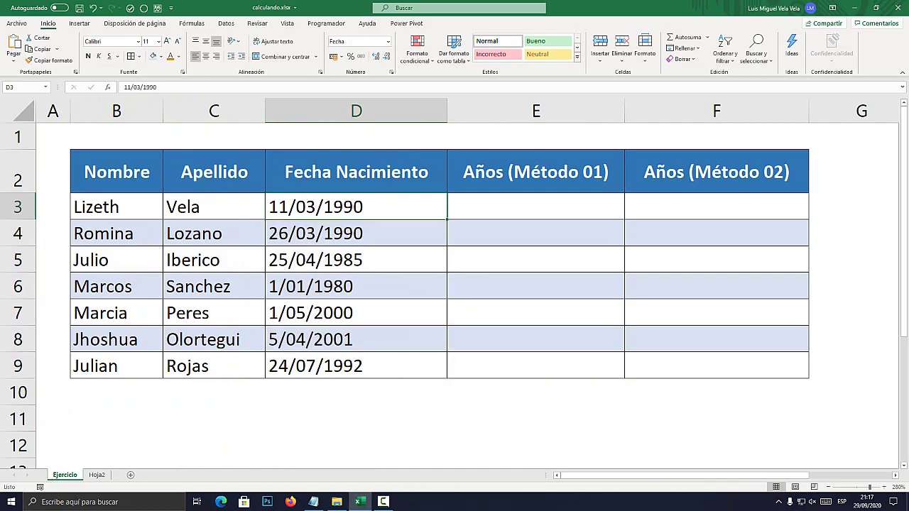
Enter =HOY() in E3 so it shows today's date, 29/09/2020, and inspect the formula.
click(536, 206)
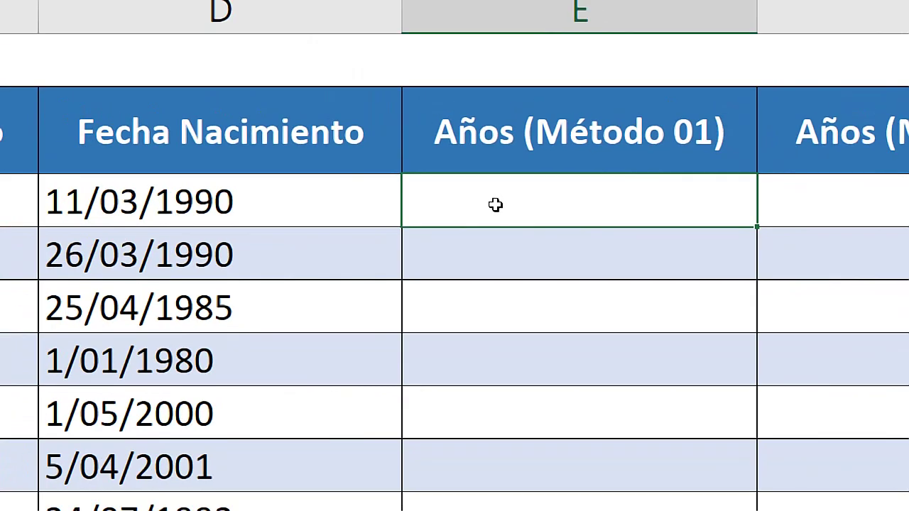
text(=)
text(ho)
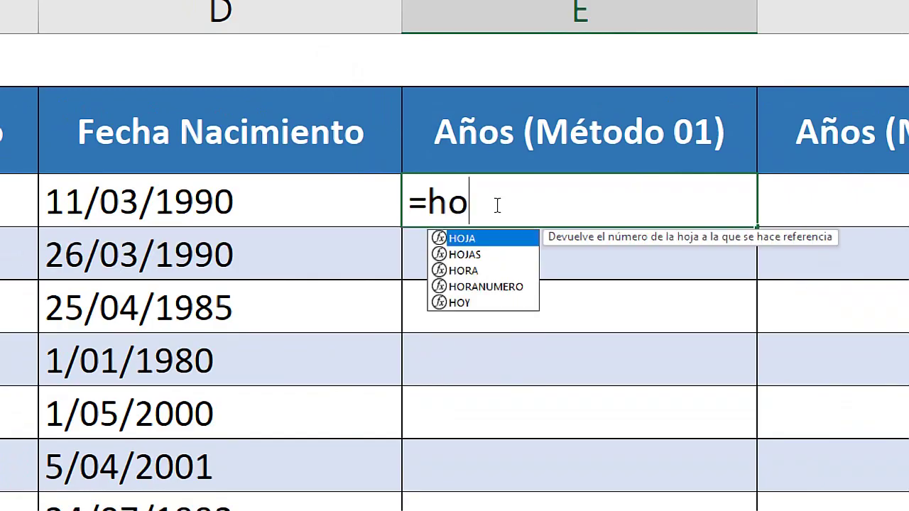
text(y)
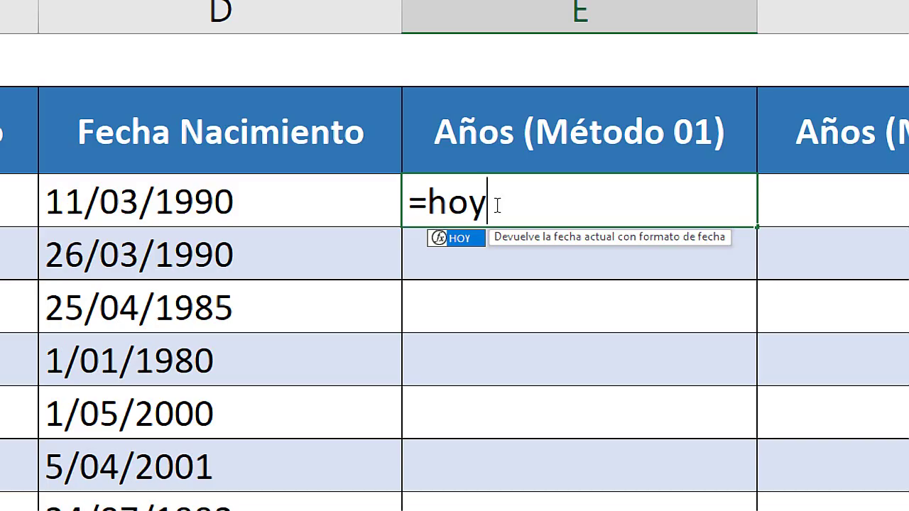
text(())
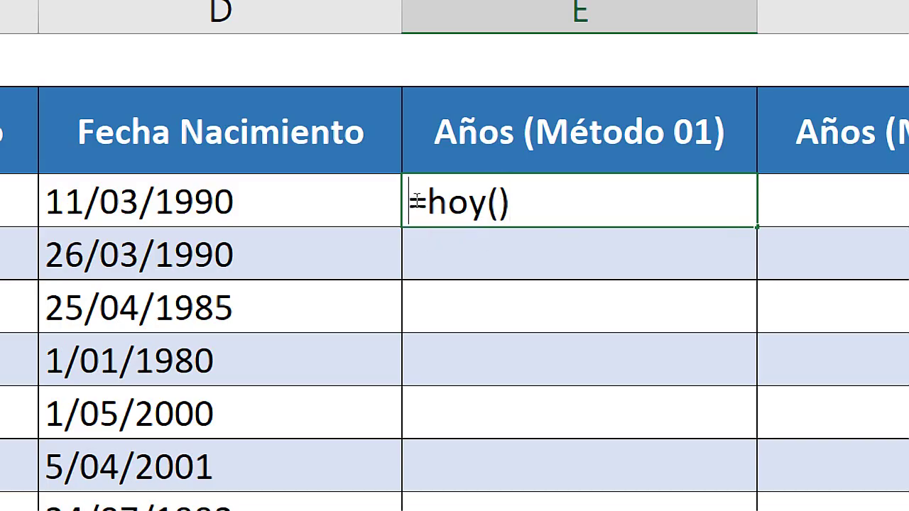
drag(427, 202, 489, 204)
click(523, 200)
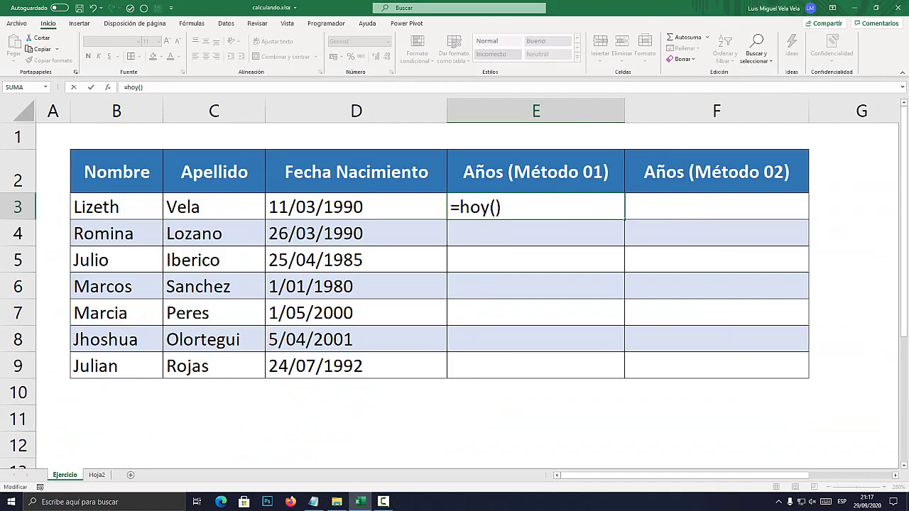
key(Return)
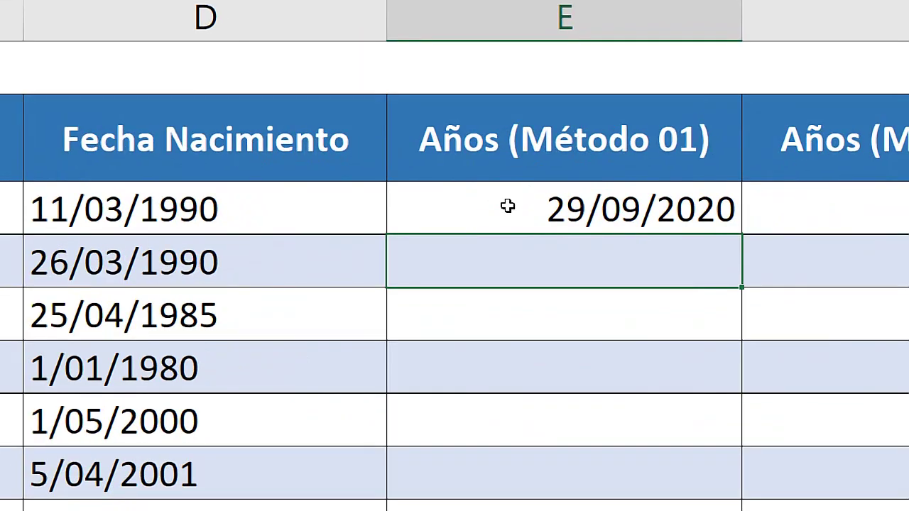
click(572, 206)
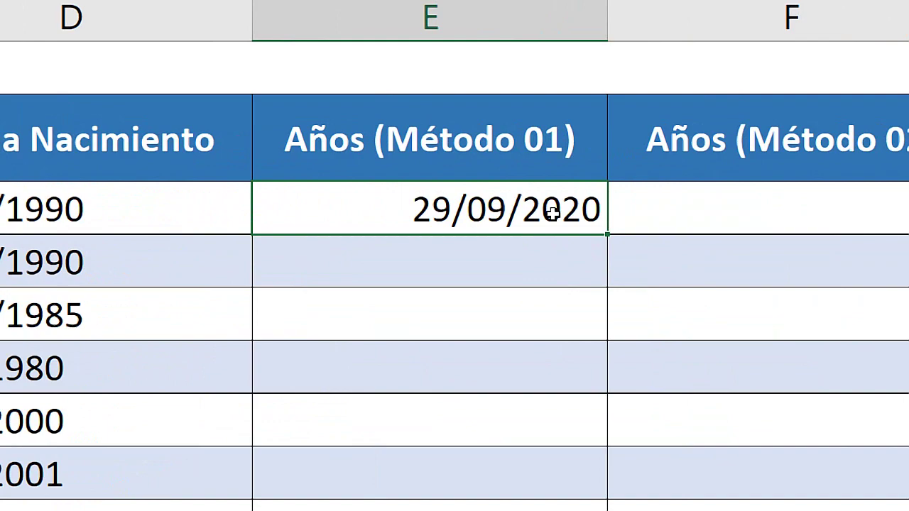
double_click(496, 206)
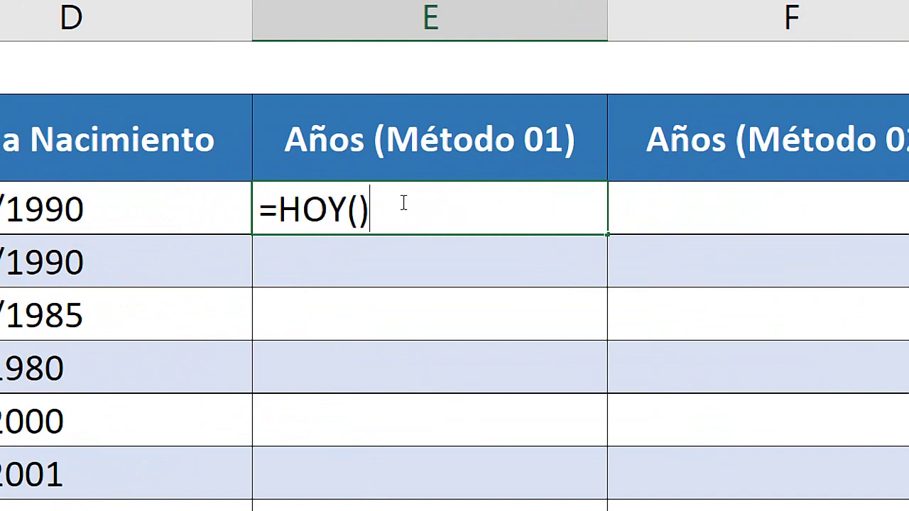
key(Escape)
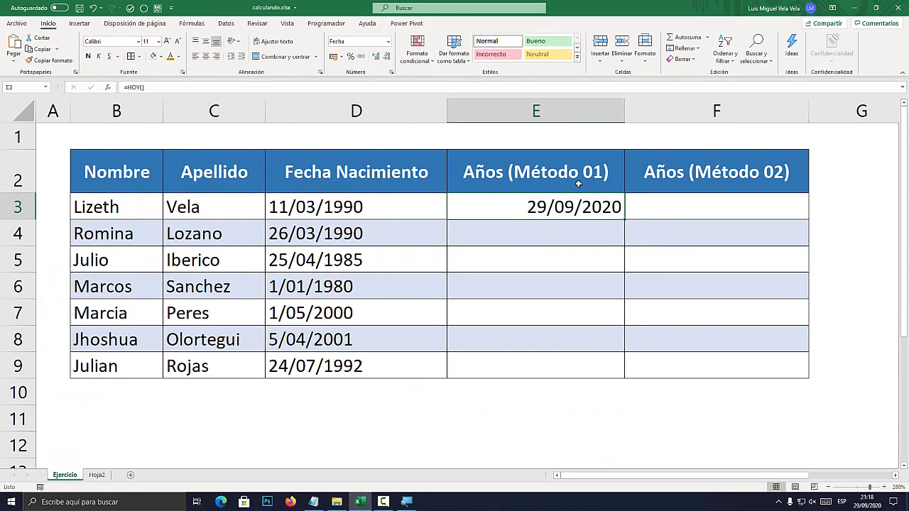
mouse_move(875, 504)
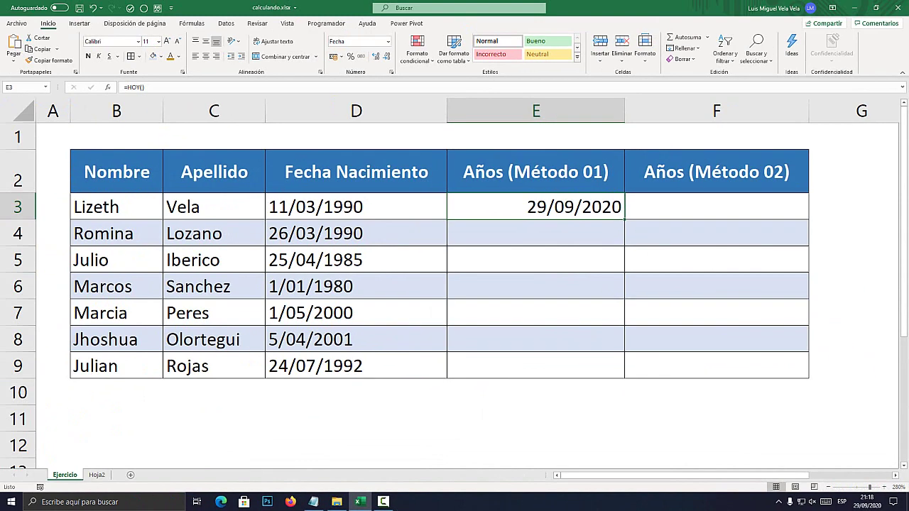
key(F2)
key(shift+Home)
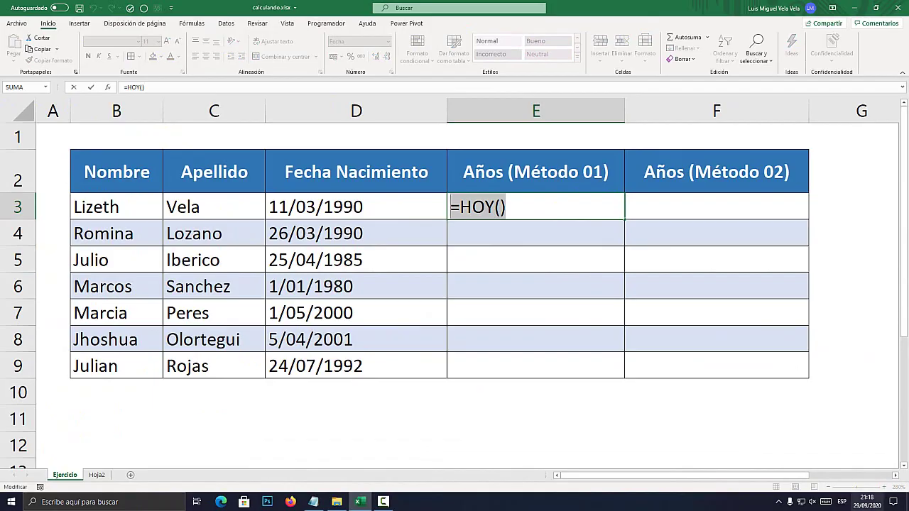
key(ctrl+Return)
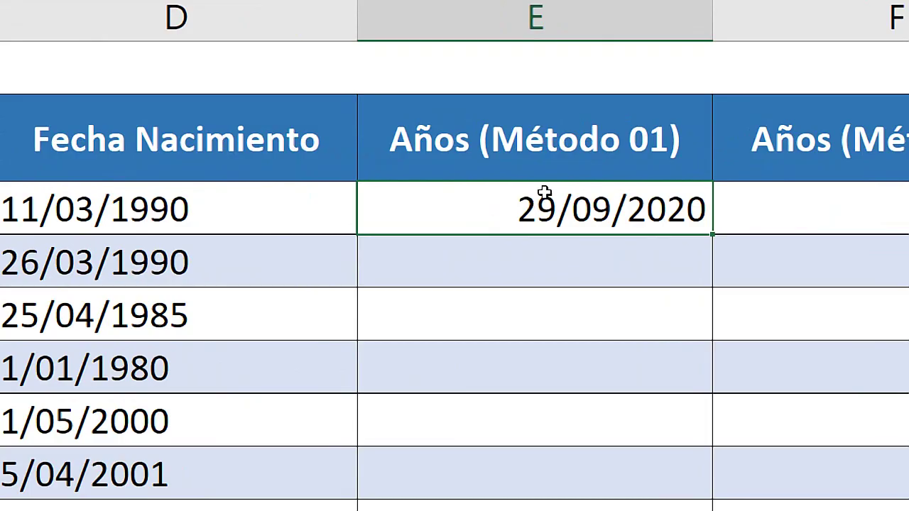
double_click(534, 202)
key(Escape)
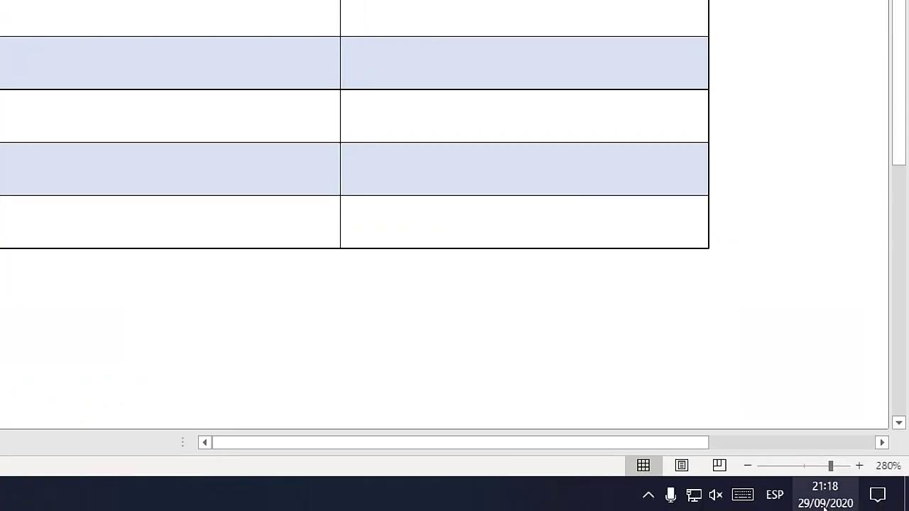
click(824, 502)
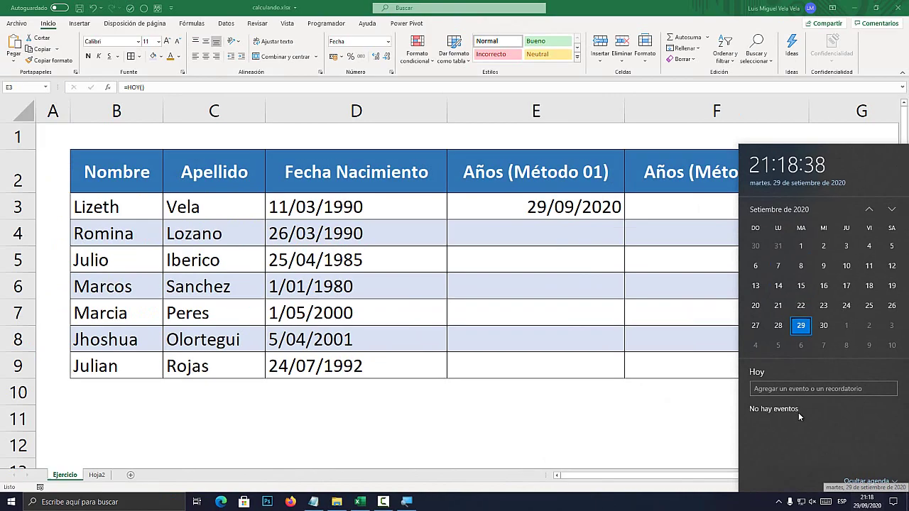
click(849, 501)
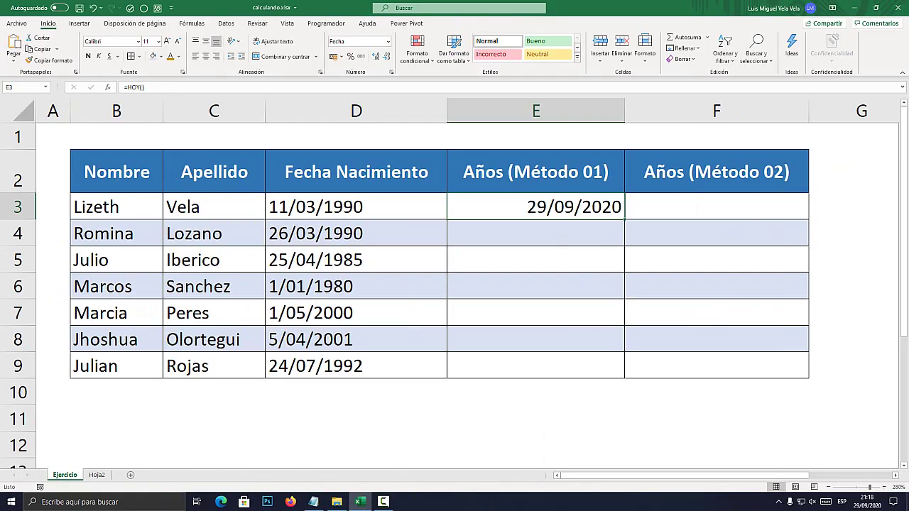
key(F2)
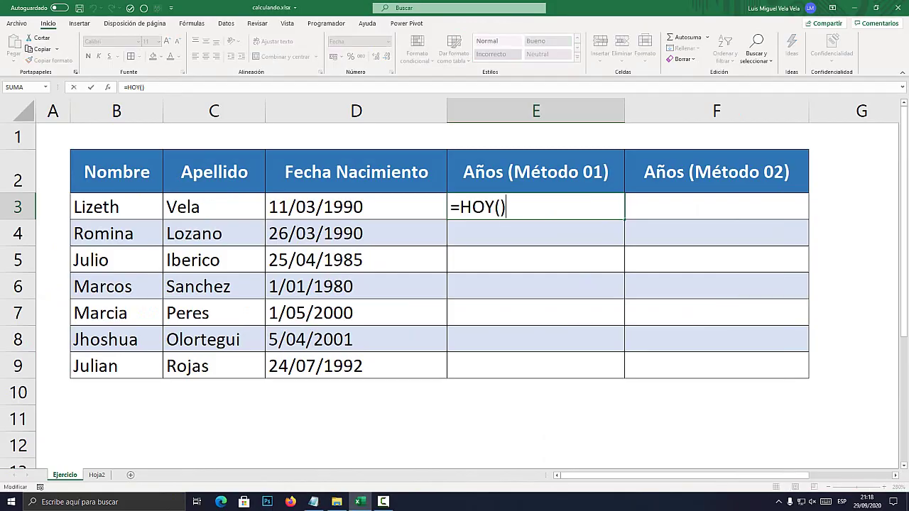
key(Escape)
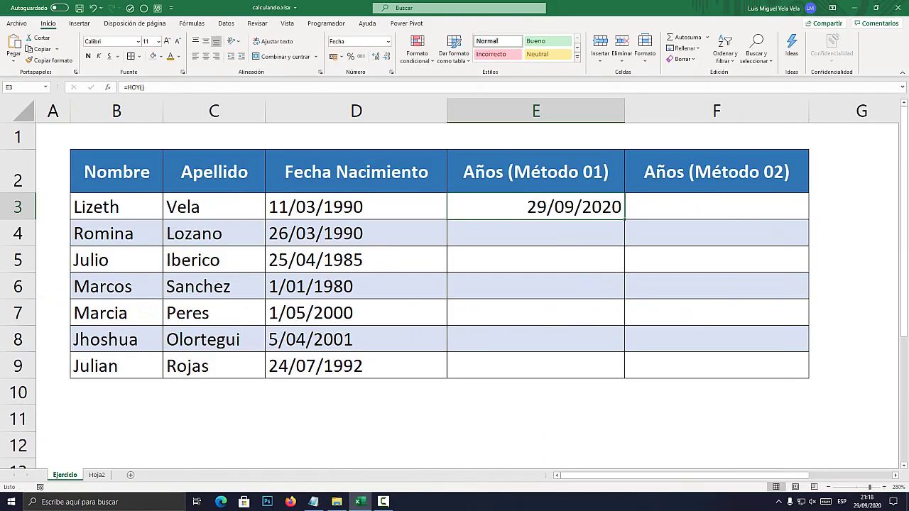
key(F2)
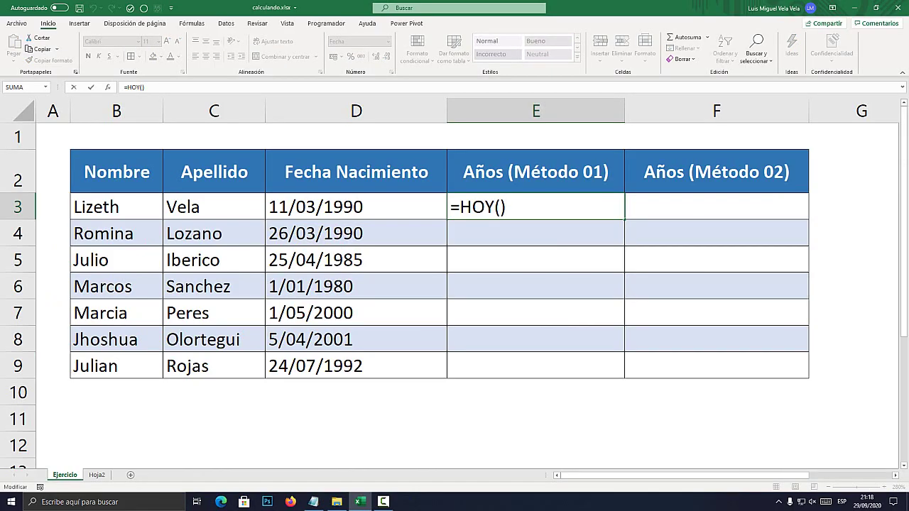
key(Escape)
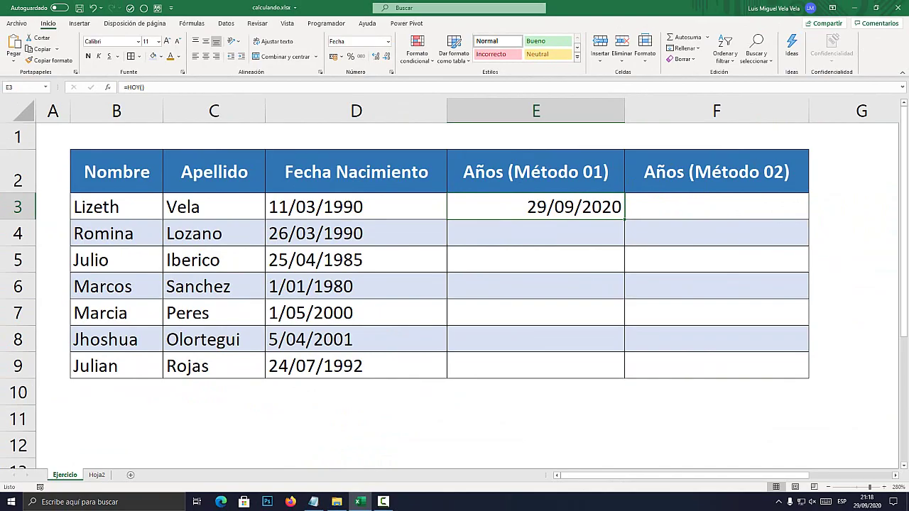
Edit E3 to =HOY()-D3, which subtracts the birth date in D3 from today.
double_click(558, 206)
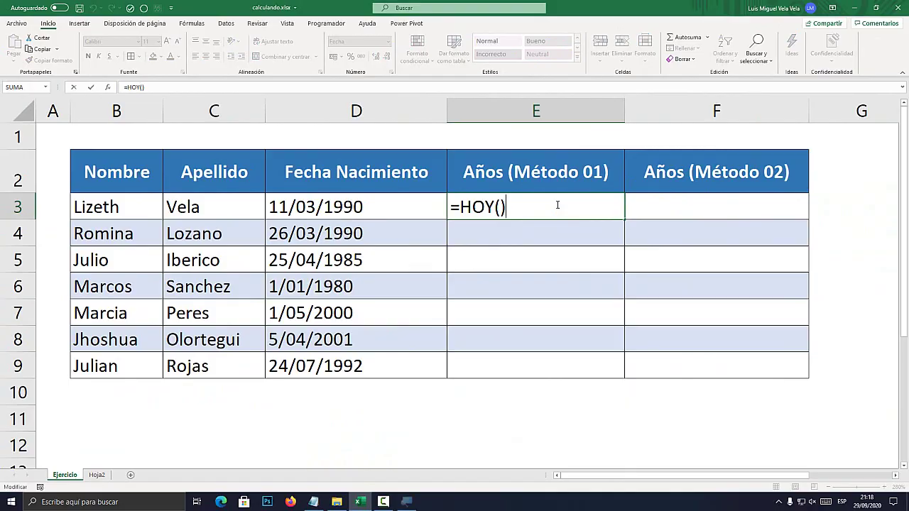
text(-)
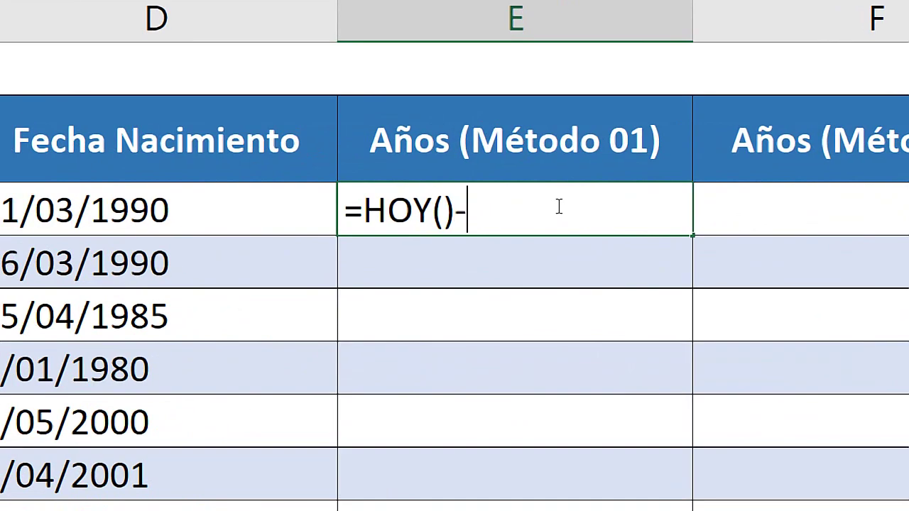
click(240, 204)
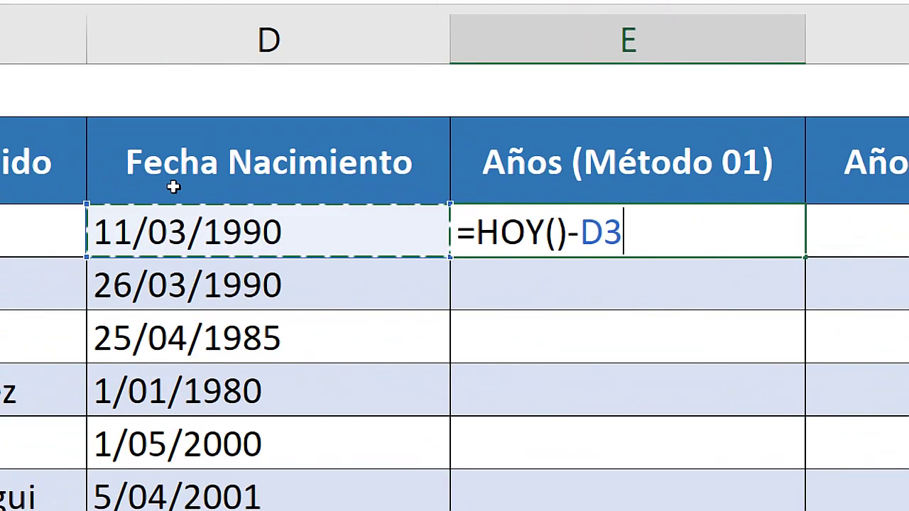
key(Return)
click(629, 224)
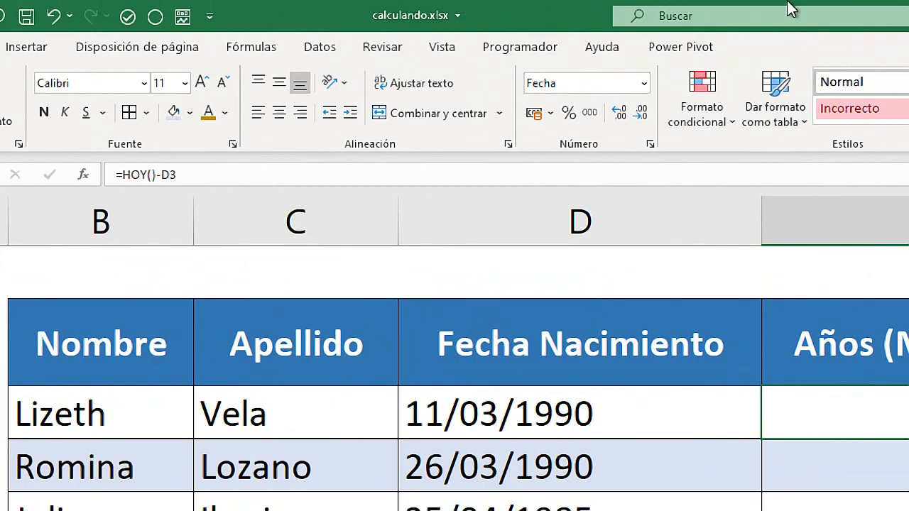
Switch E3 to the Número format so it shows 11160.00 days.
click(489, 83)
click(490, 80)
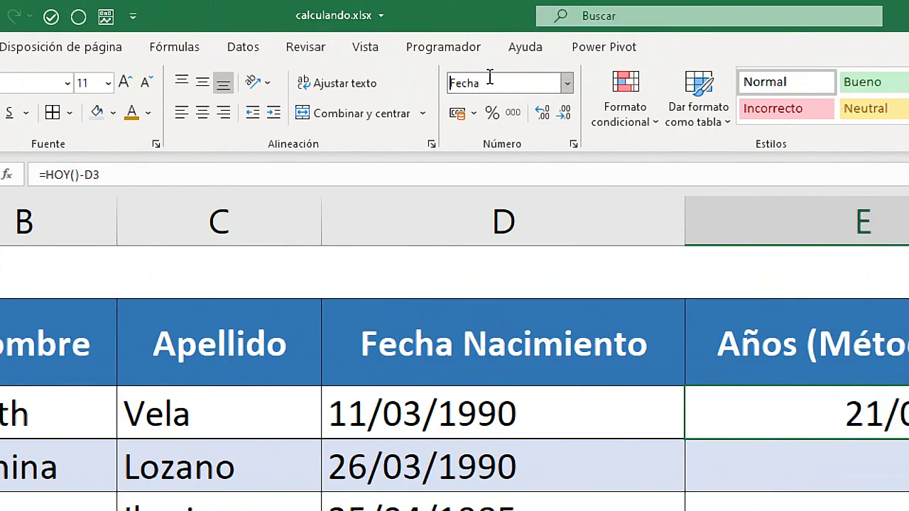
click(565, 83)
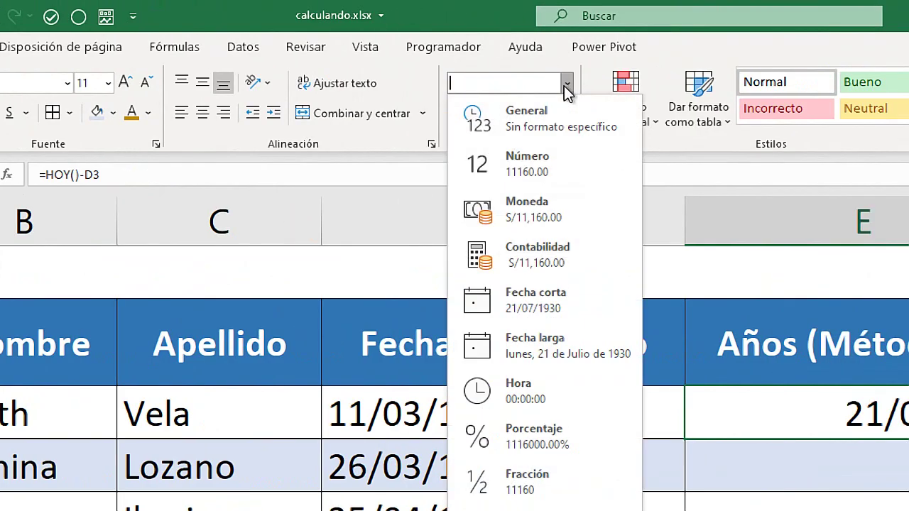
click(533, 164)
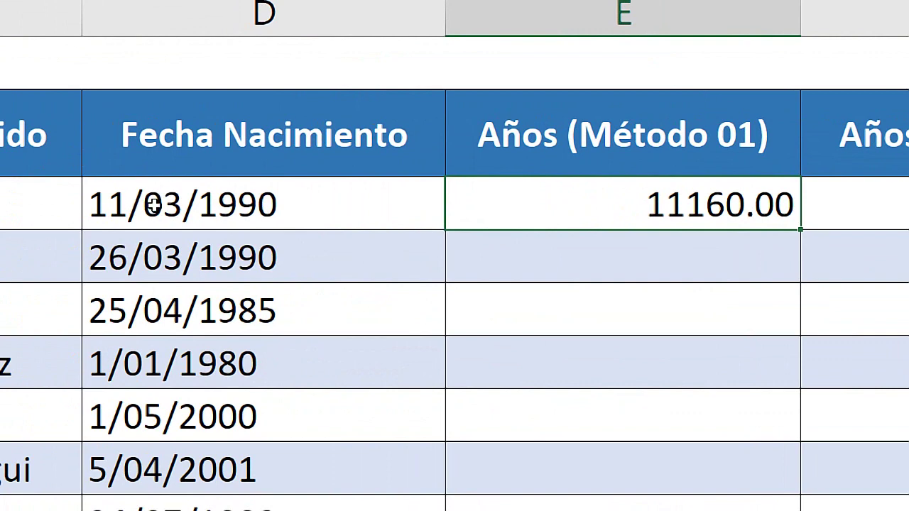
double_click(153, 204)
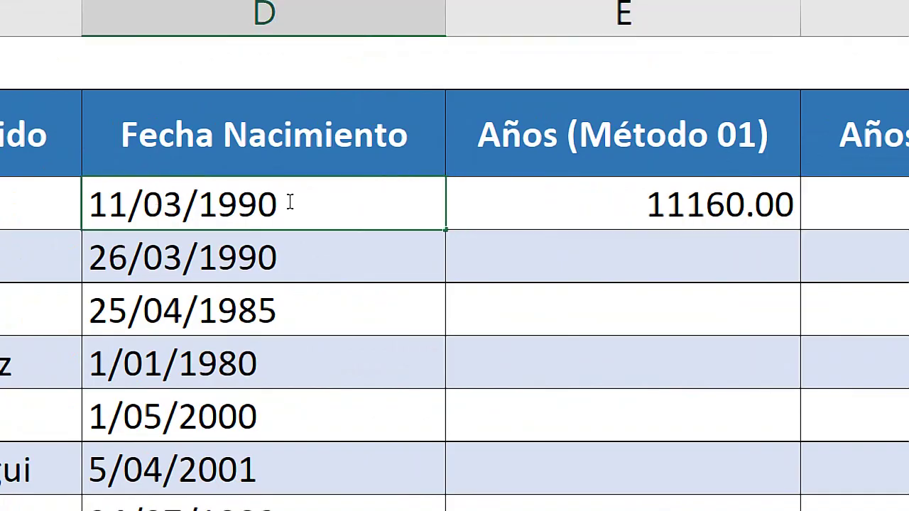
drag(290, 201, 46, 206)
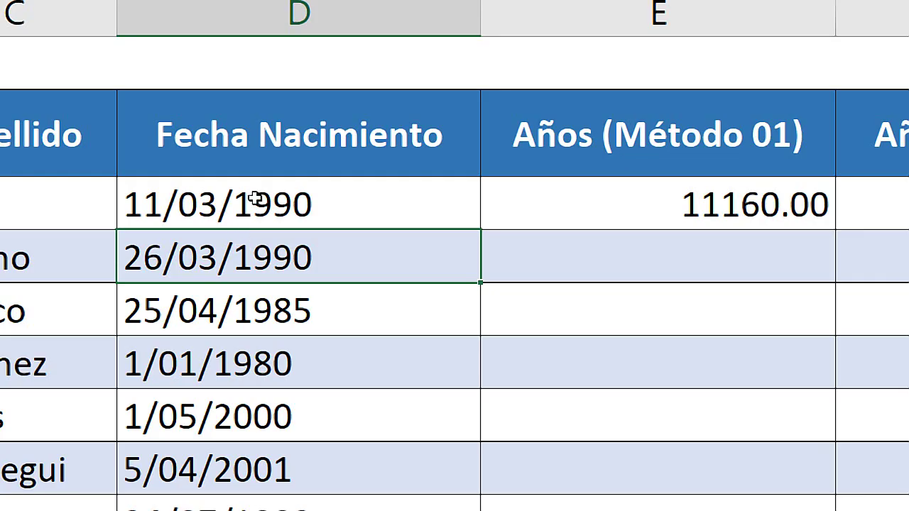
double_click(294, 204)
drag(313, 204, 44, 194)
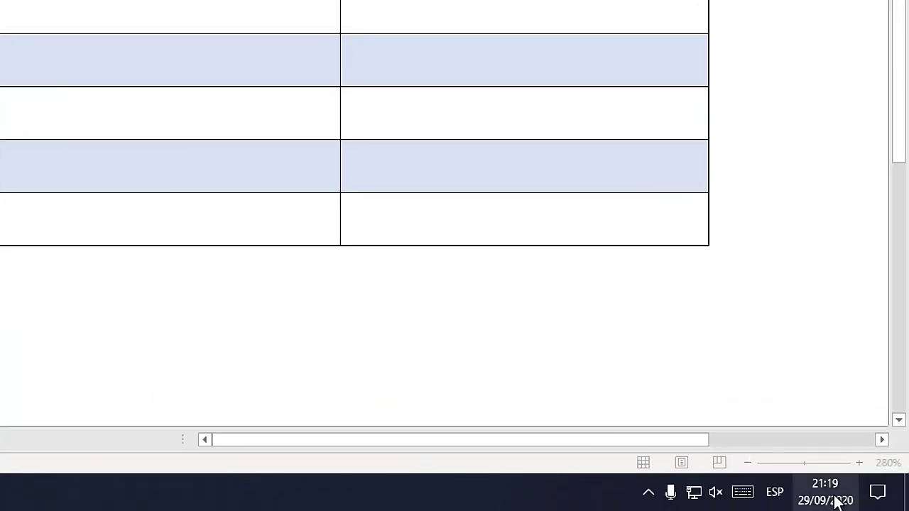
mouse_move(872, 506)
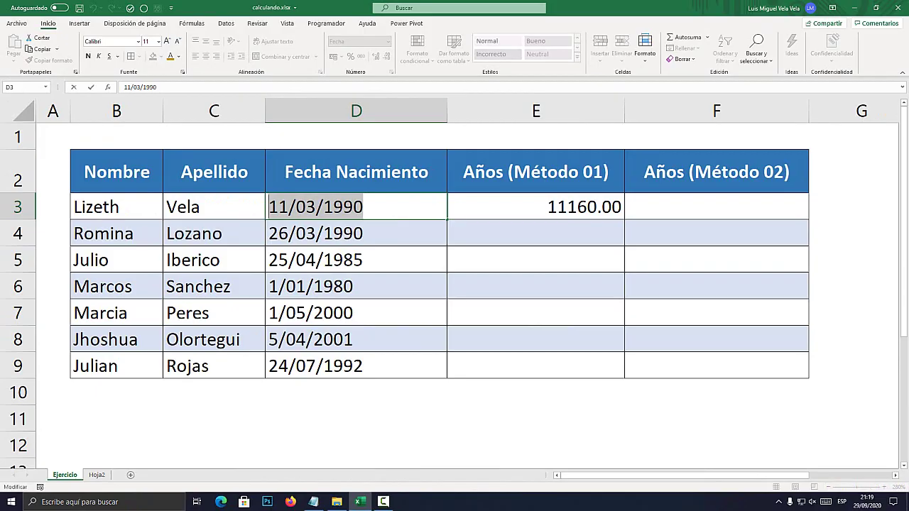
click(536, 207)
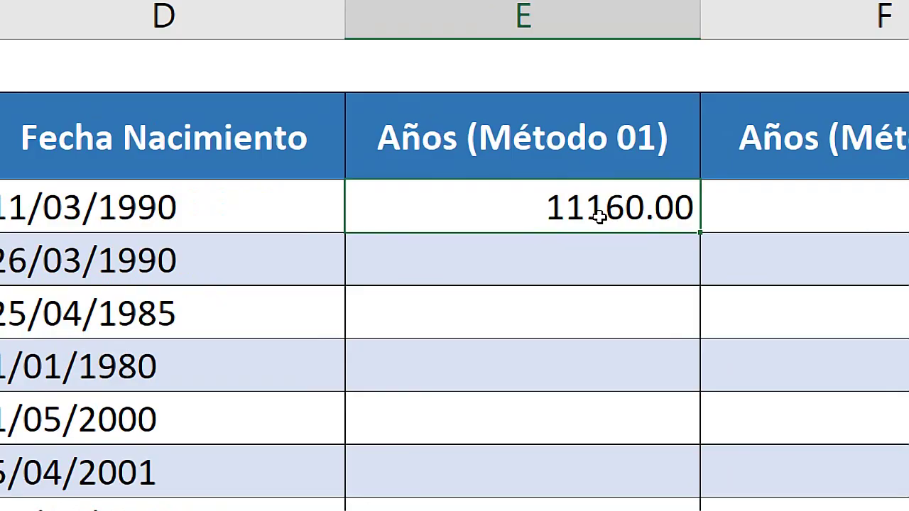
Append /365 to E3's formula and wrap HOY()-D3 in parentheses.
double_click(587, 205)
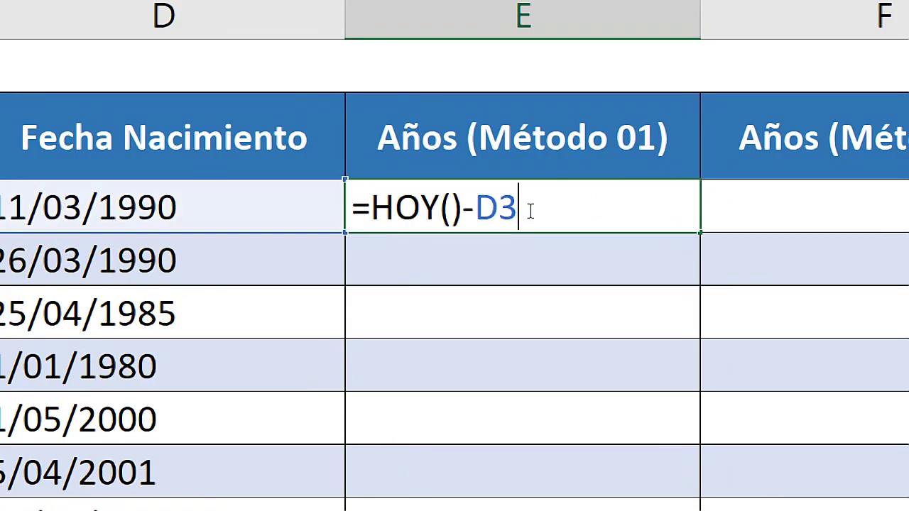
text(/3)
text(65)
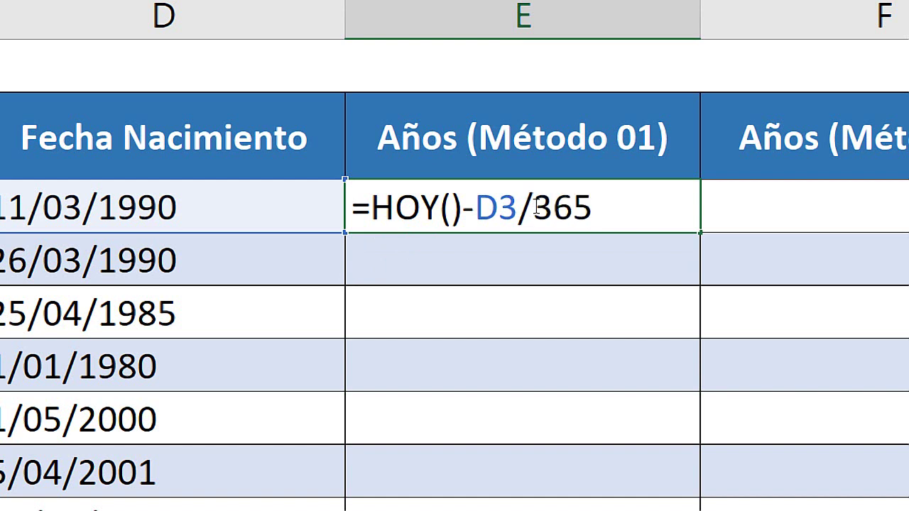
double_click(524, 207)
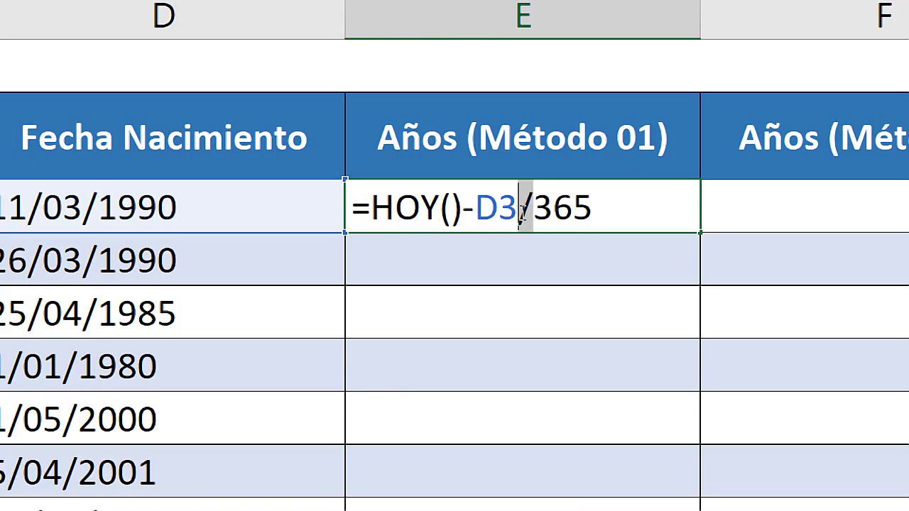
click(474, 207)
drag(474, 207, 610, 206)
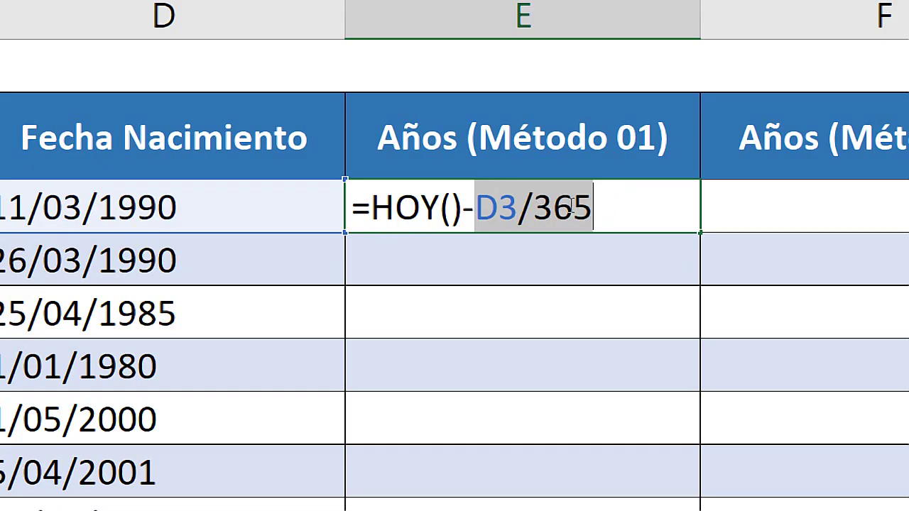
click(498, 207)
click(519, 207)
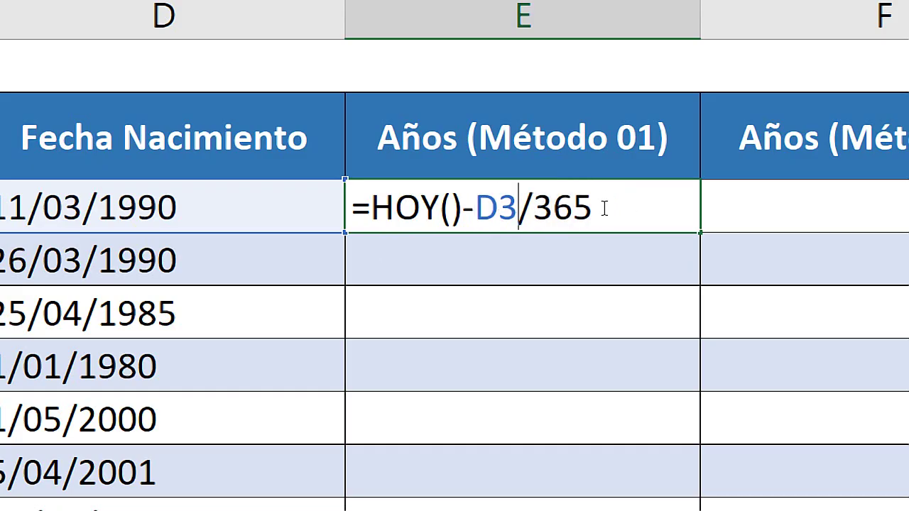
text())
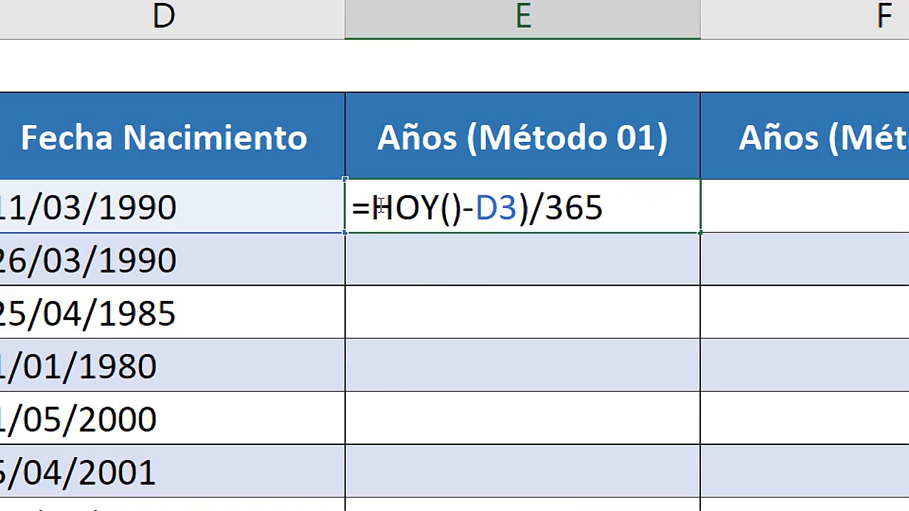
text(()
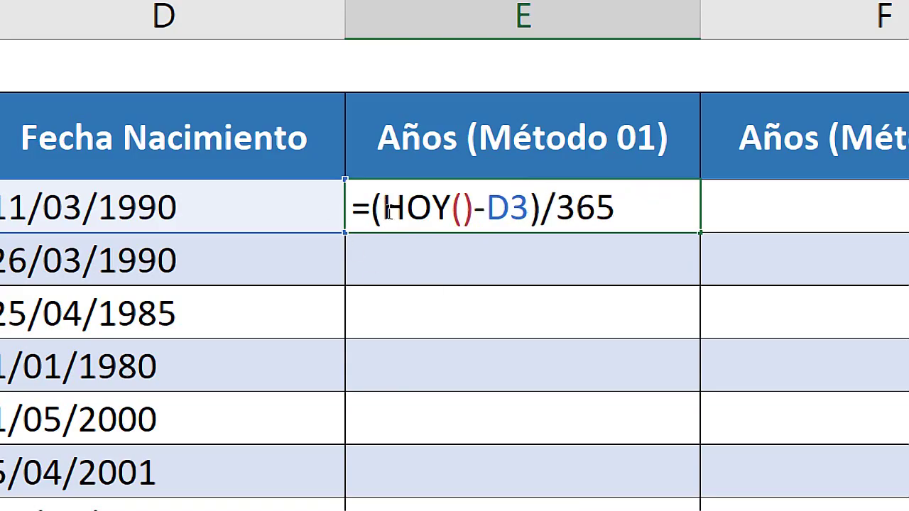
Review the parts of =(HOY()-D3)/365 and commit it, giving an age of 30.58.
drag(530, 207, 383, 210)
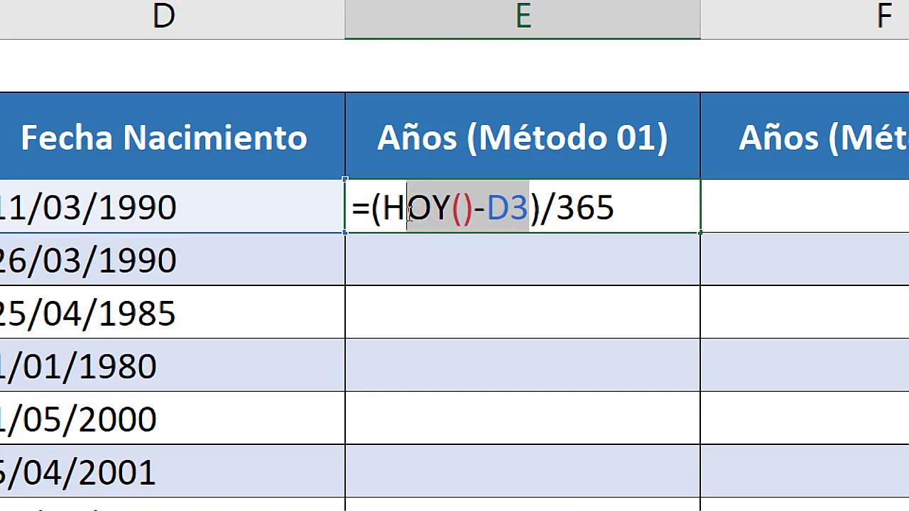
drag(556, 200, 541, 206)
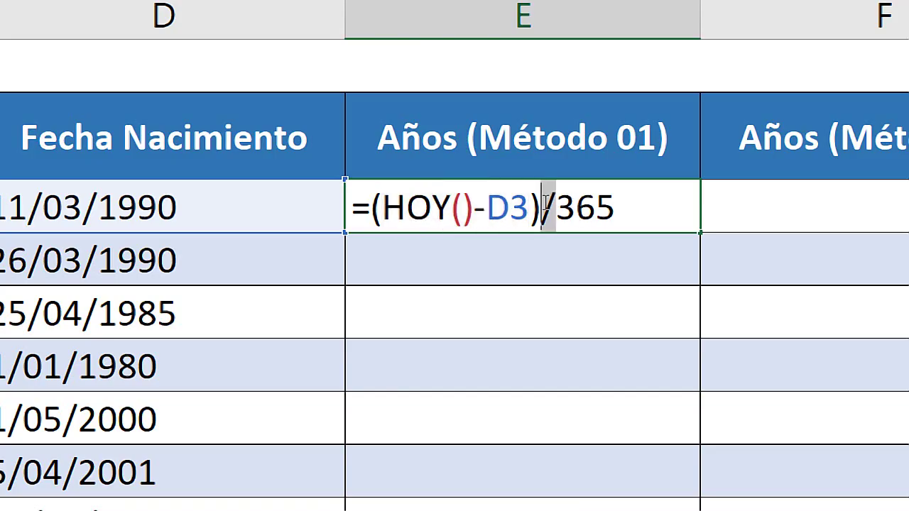
drag(615, 207, 552, 206)
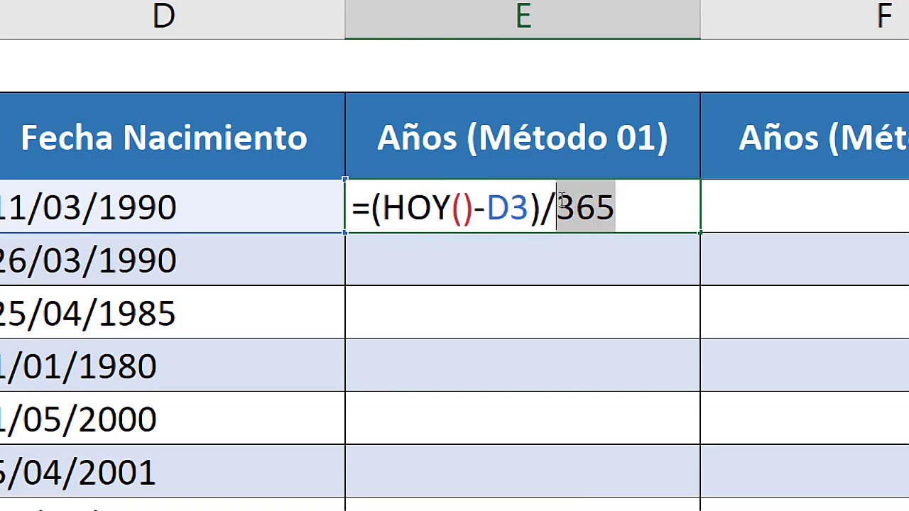
click(549, 205)
click(631, 203)
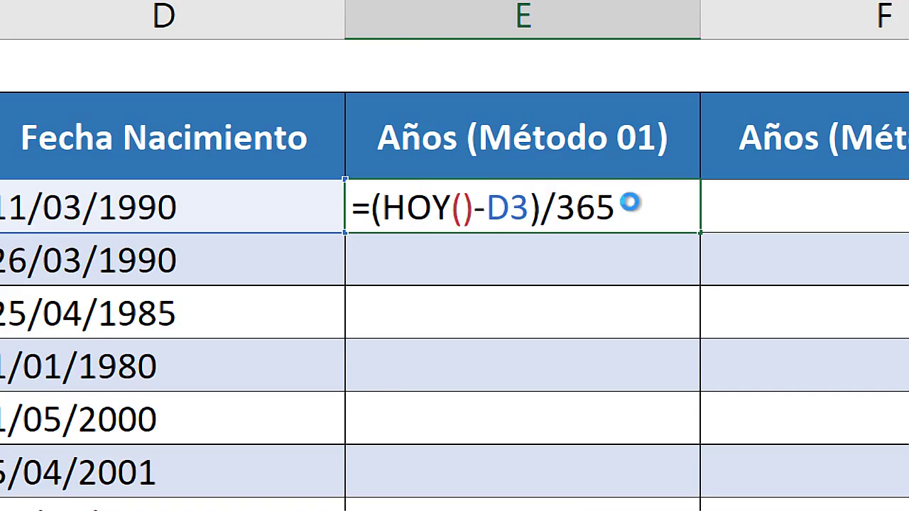
key(Return)
click(633, 211)
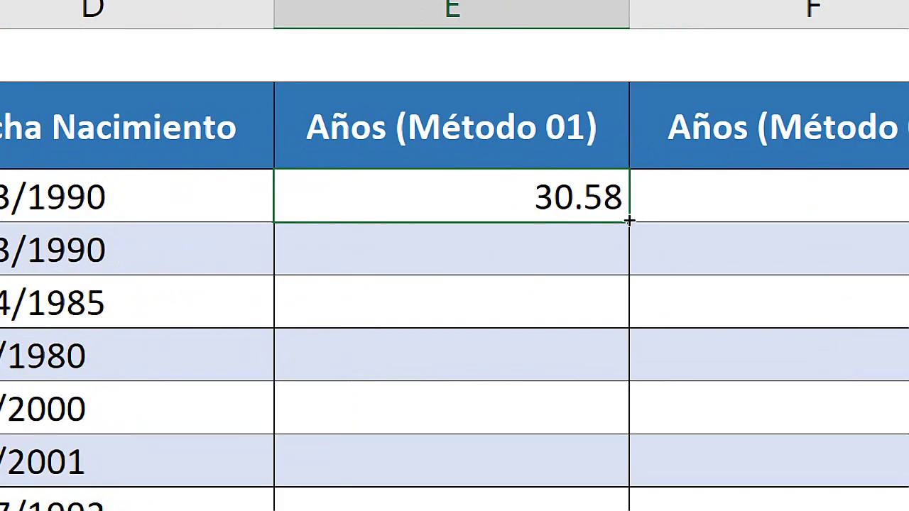
Fill E3's years formula down to E9, giving ages 19.50 to 40.77, and select E3:E9.
drag(629, 222, 629, 432)
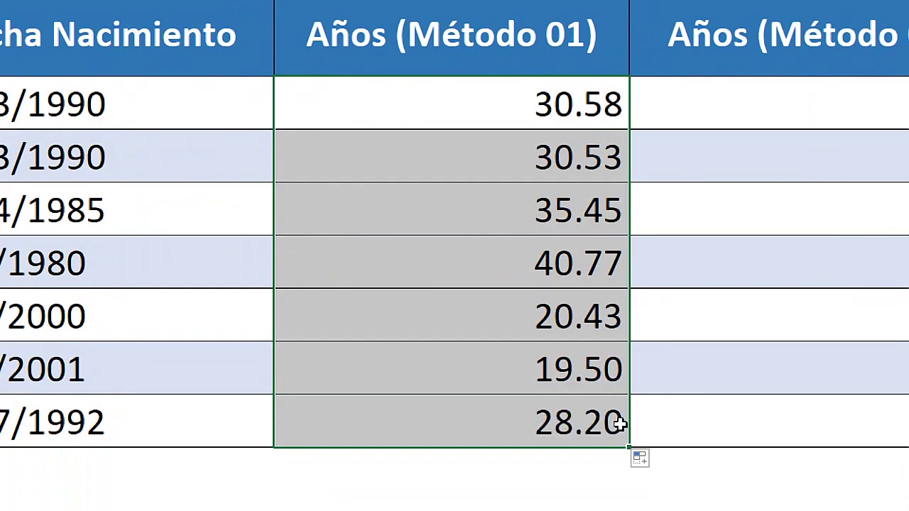
click(582, 316)
key(Up)
key(Up)
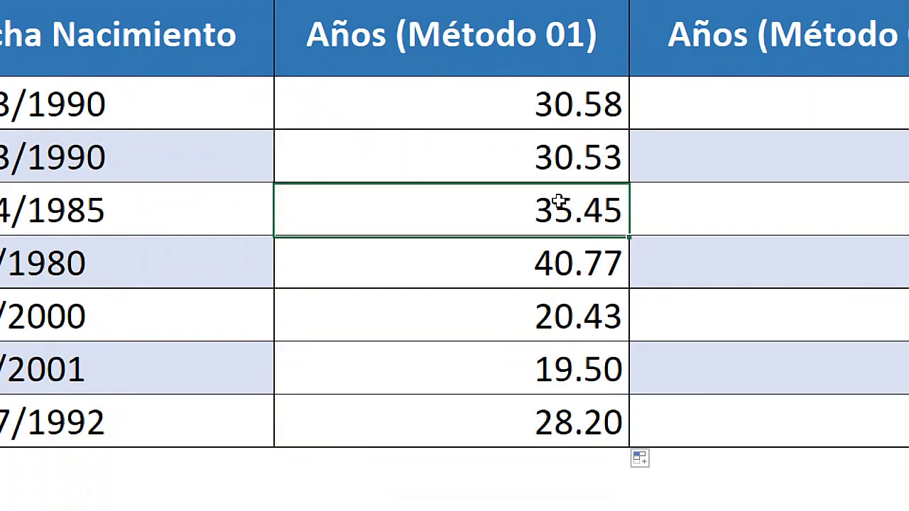
key(Up)
key(Up)
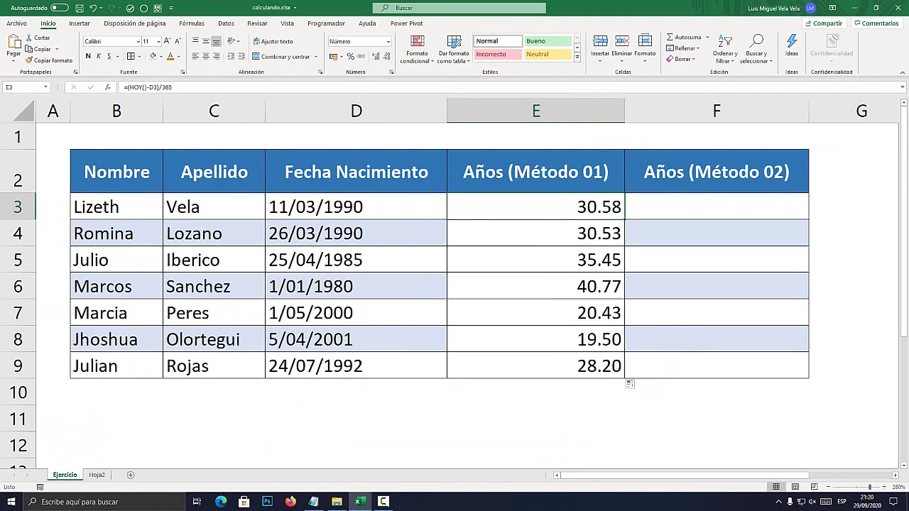
drag(582, 366, 582, 206)
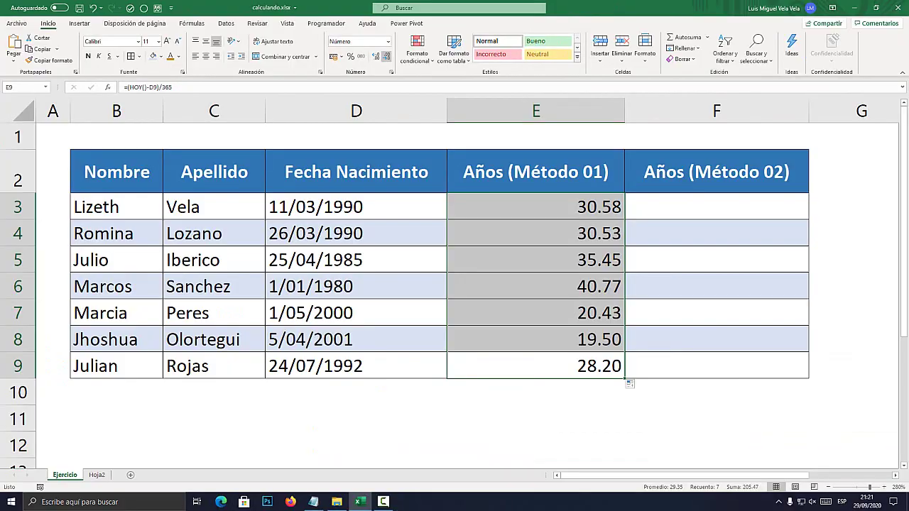
Reduce the ages to one decimal and check the E3:E9 formulas one by one.
click(421, 115)
drag(560, 206, 561, 340)
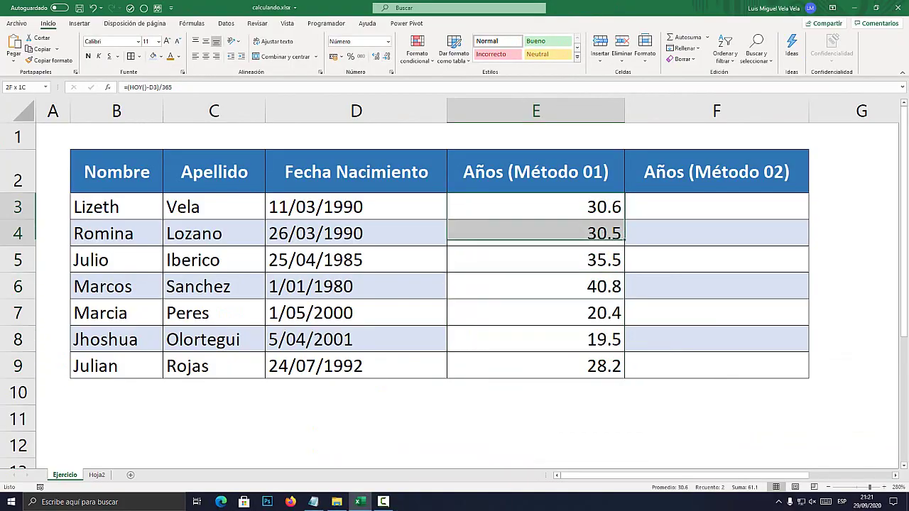
click(535, 207)
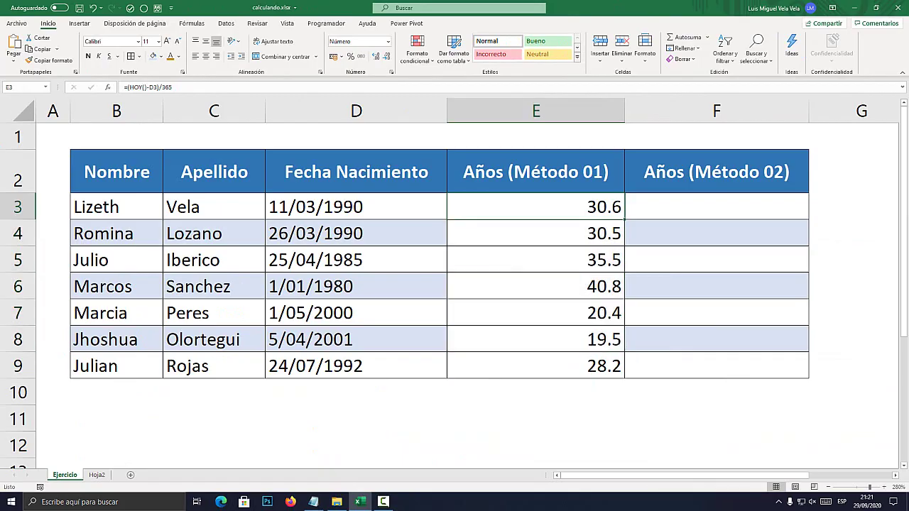
click(535, 233)
key(Down)
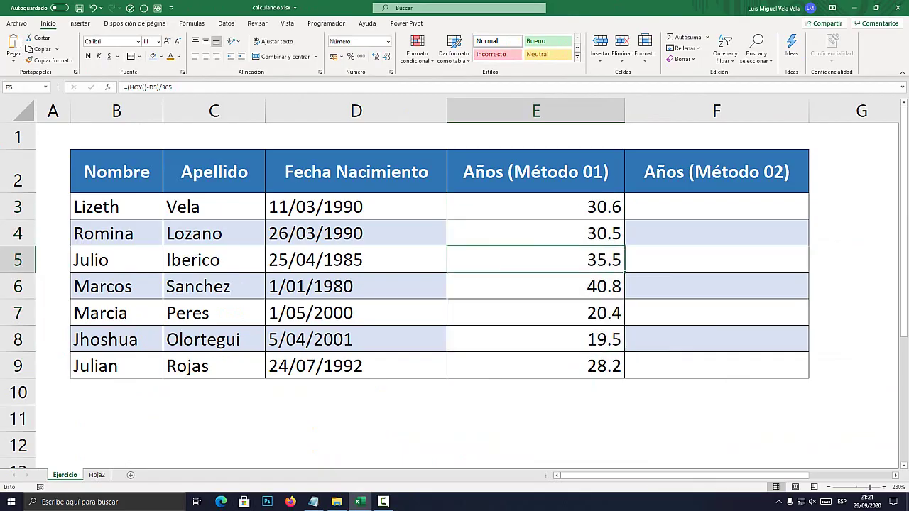
key(Down)
key(Down)
key(Down)
key(Down)
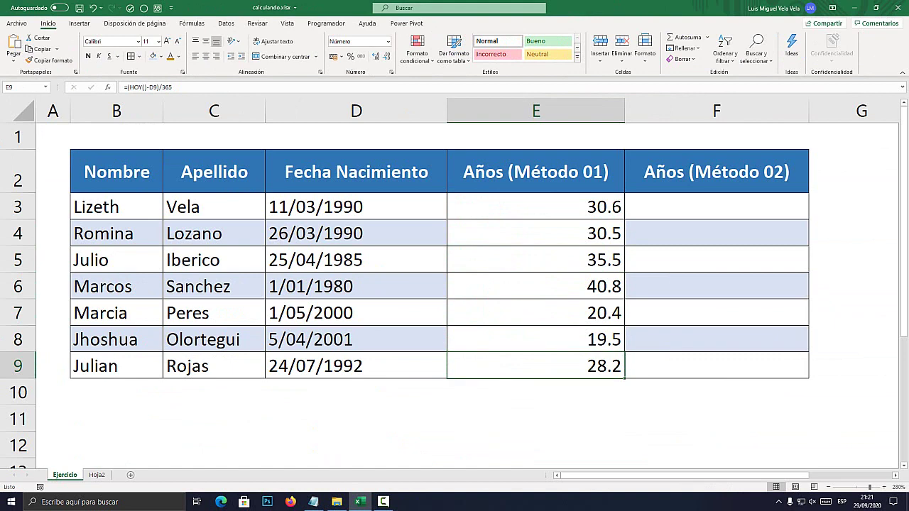
Center the Años (Método 01) ages in E3:E9.
drag(535, 206, 535, 365)
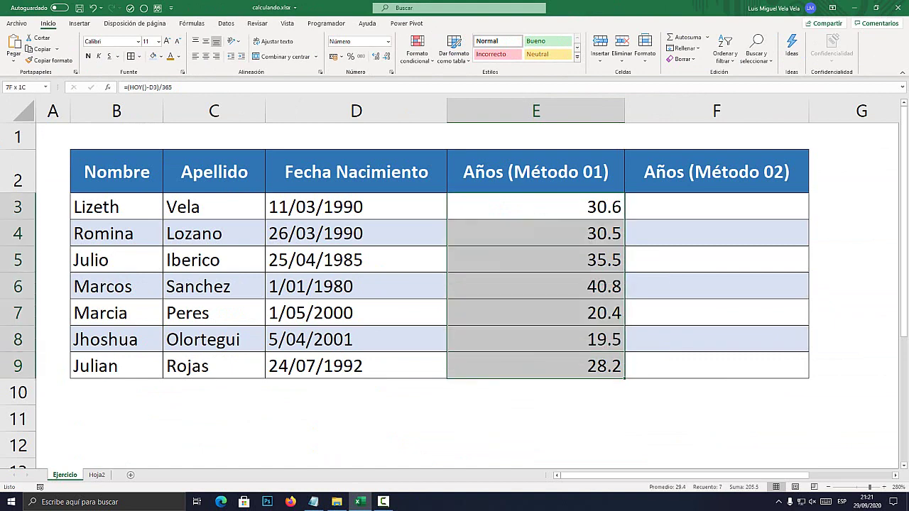
click(205, 57)
click(716, 207)
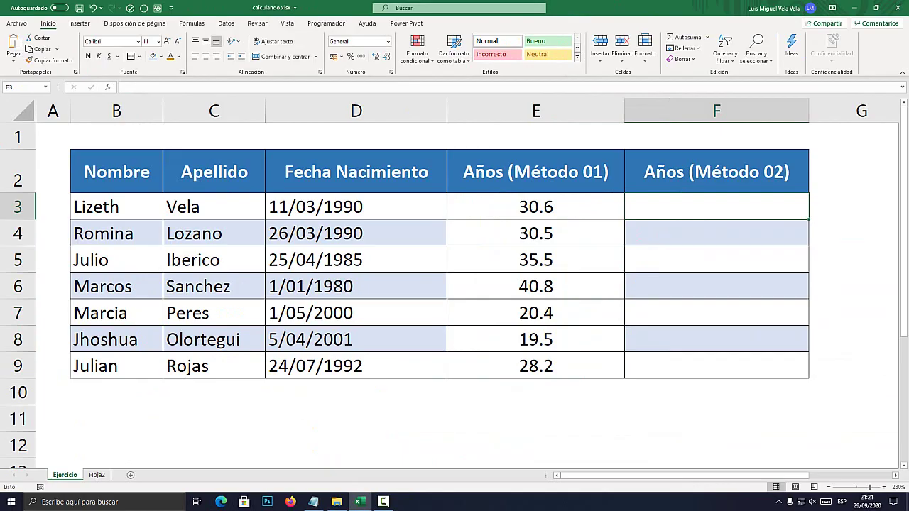
Look over the SIFECHA syntax on Hoja2, then return to the Ejercicio sheet.
click(96, 475)
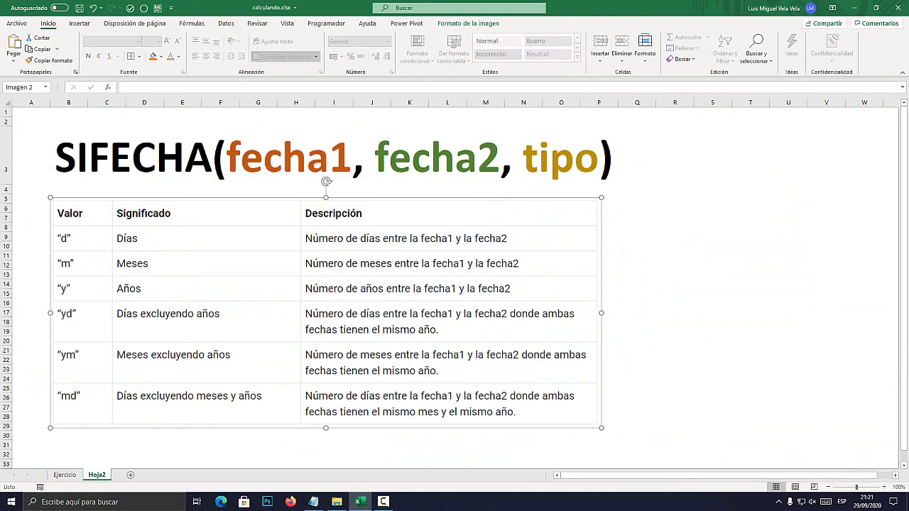
click(327, 156)
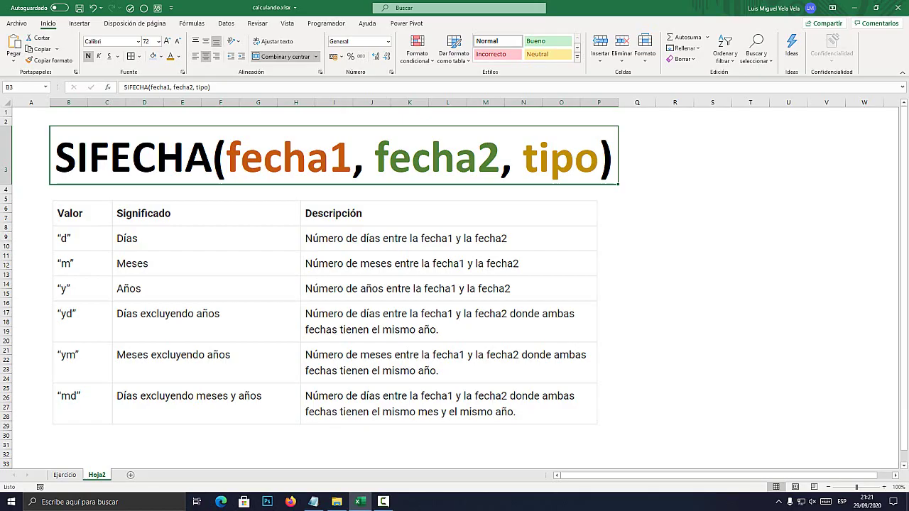
click(65, 475)
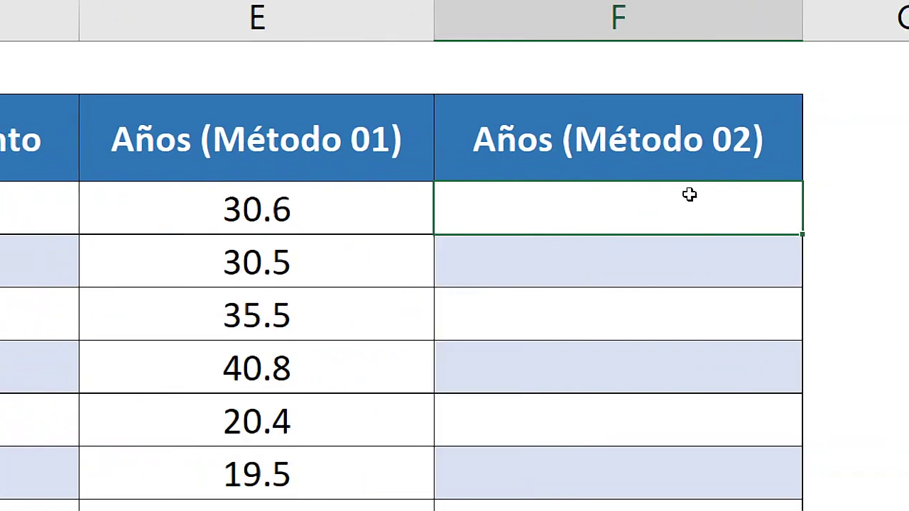
Start typing =sife in F3, then cancel the entry, leaving F3 empty.
double_click(753, 200)
text(=sife)
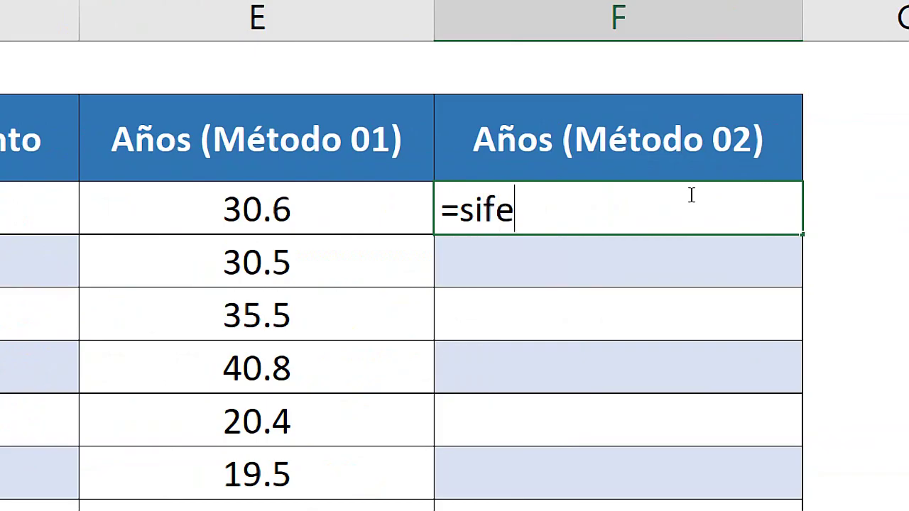
key(BackSpace)
key(BackSpace)
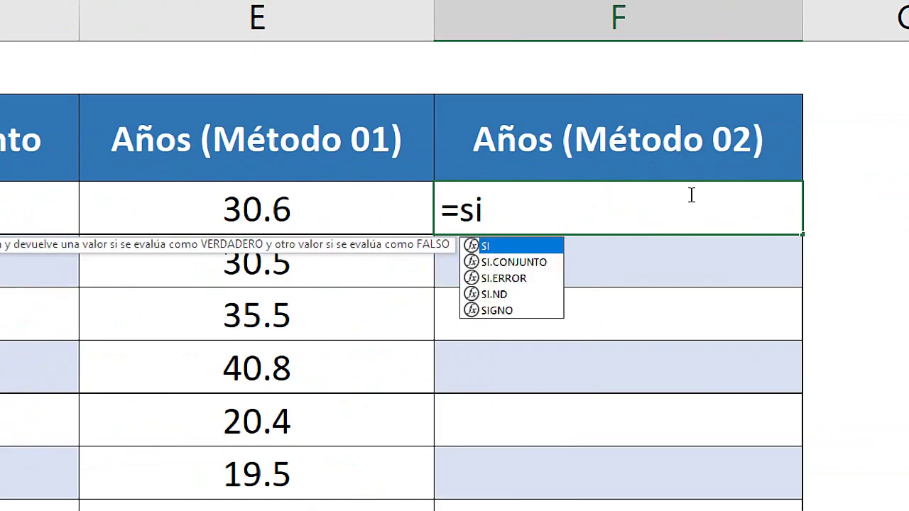
key(BackSpace)
key(BackSpace)
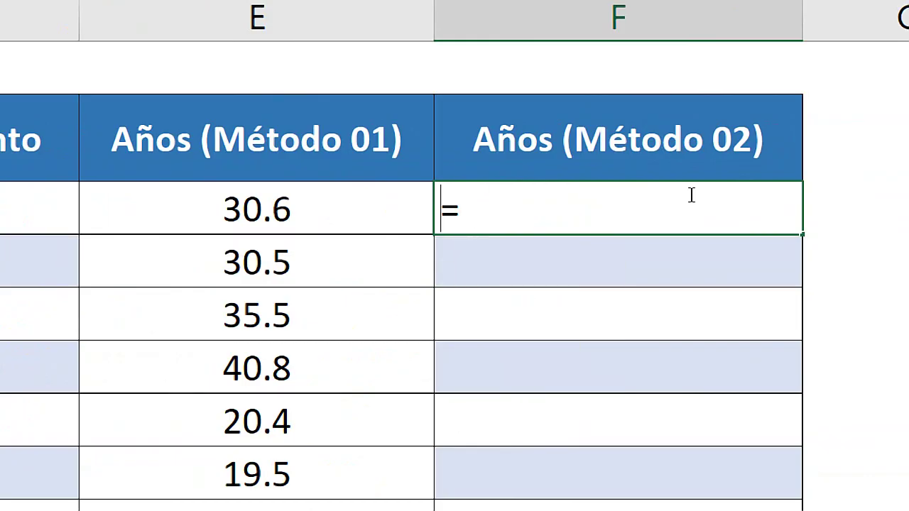
key(Escape)
On Hoja2, highlight SIFECHA, fecha1 and fecha2 in the syntax title in turn.
key(ctrl+Page_Down)
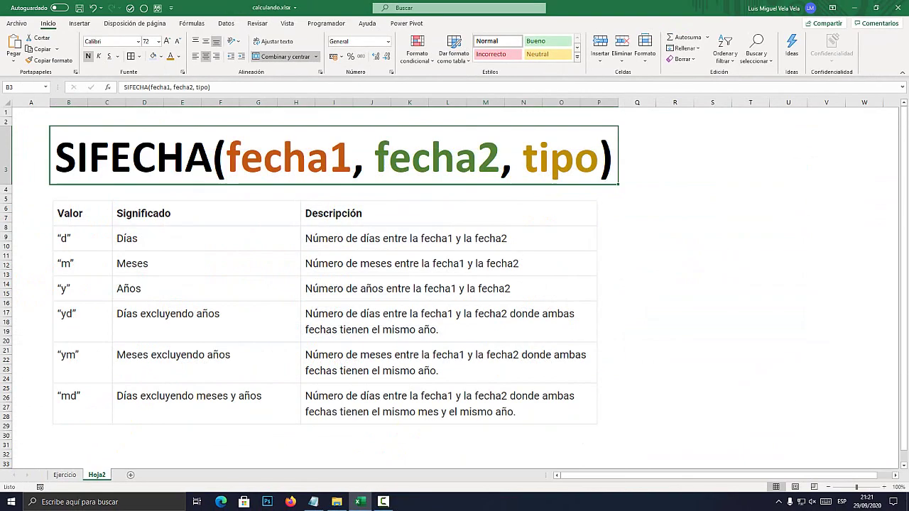
key(F2)
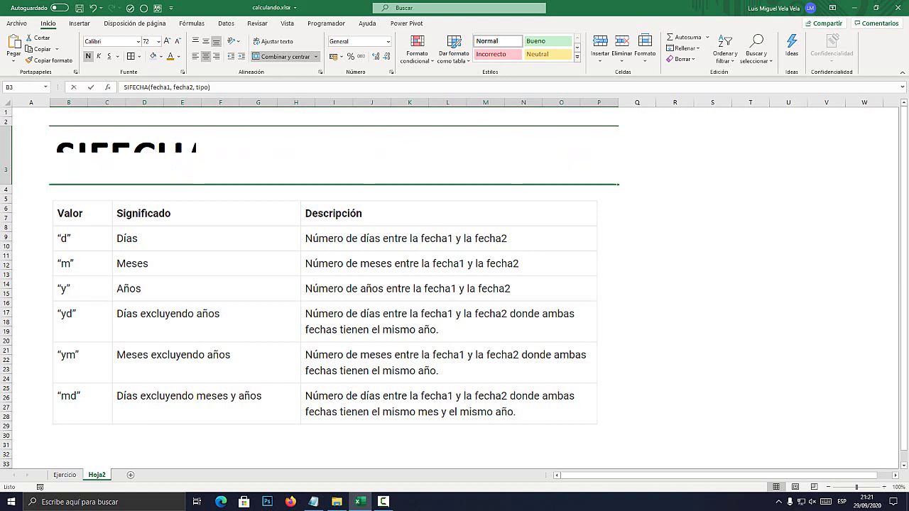
key(Home)
key(shift+Right)
key(shift+Right)
key(shift+Right)
key(shift+Right)
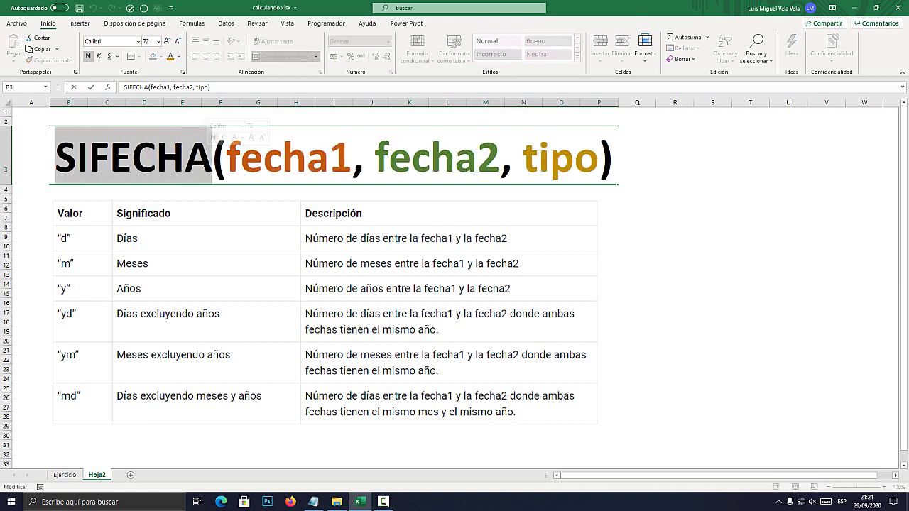
key(Right)
key(Right)
key(shift+Right)
key(shift+Right)
key(shift+Right)
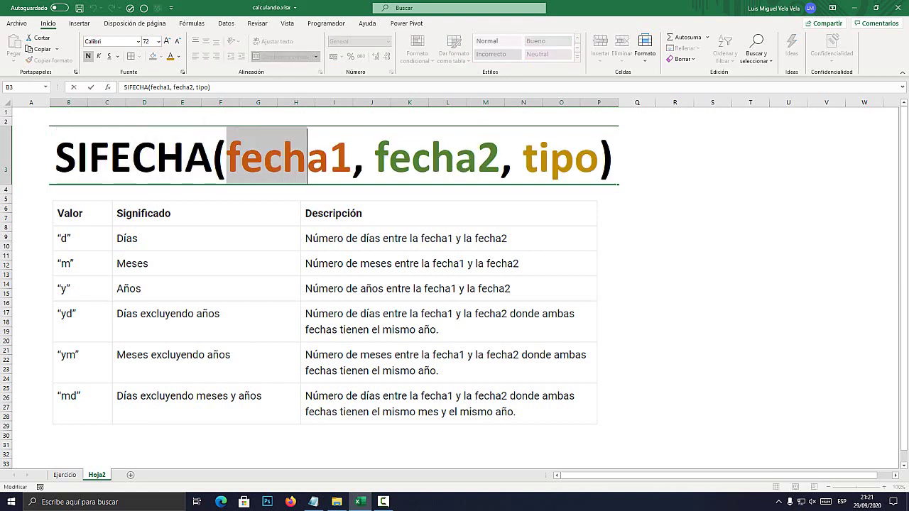
key(shift+Right)
key(shift+Right)
key(Right)
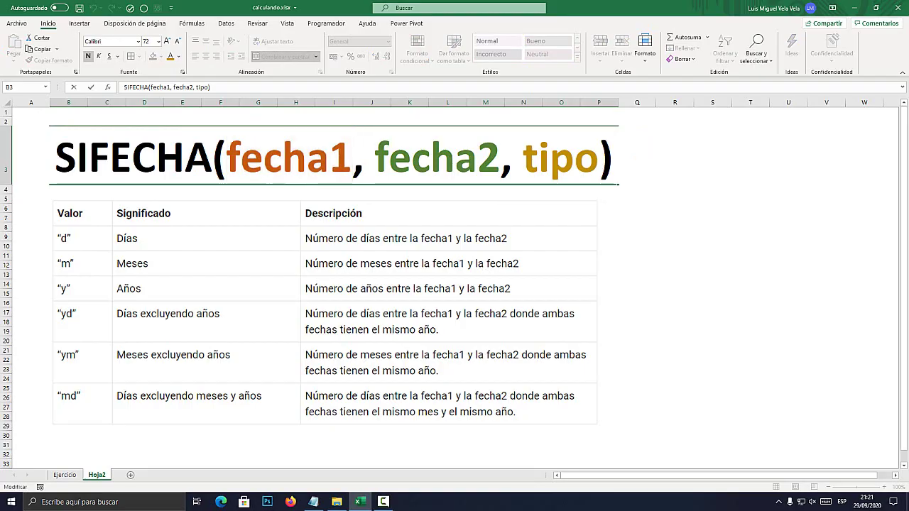
key(Right)
key(Right)
key(shift+Right)
key(shift+Right)
key(shift+Right)
key(shift+Right)
key(shift+Right)
key(shift+Left)
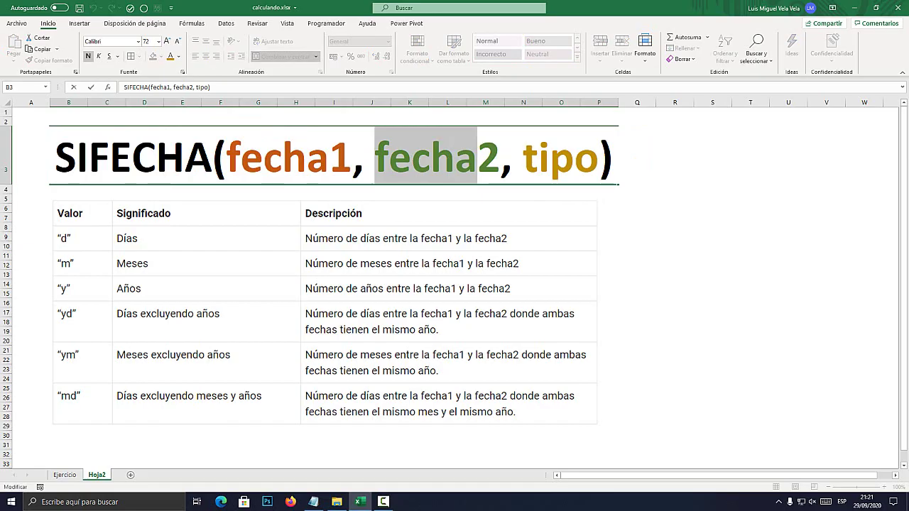
Highlight the tipo argument and point out the table of tipo codes.
drag(226, 153, 599, 153)
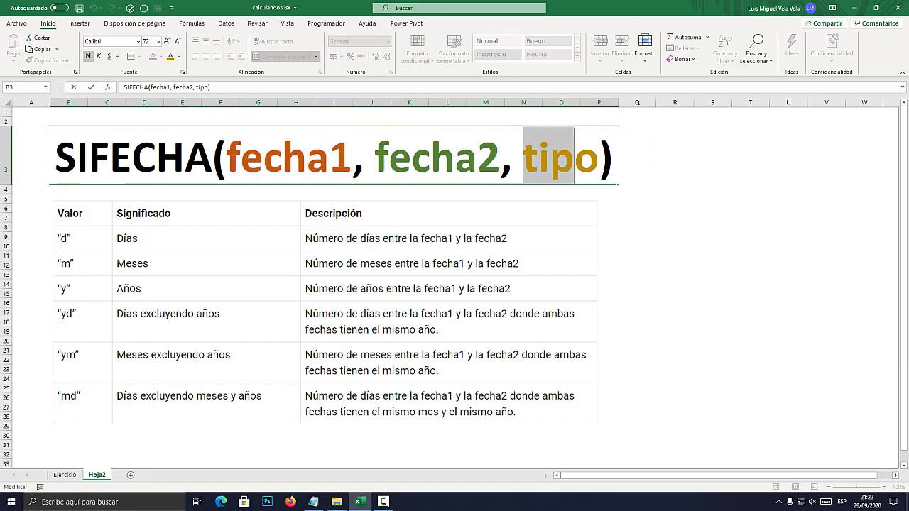
click(326, 313)
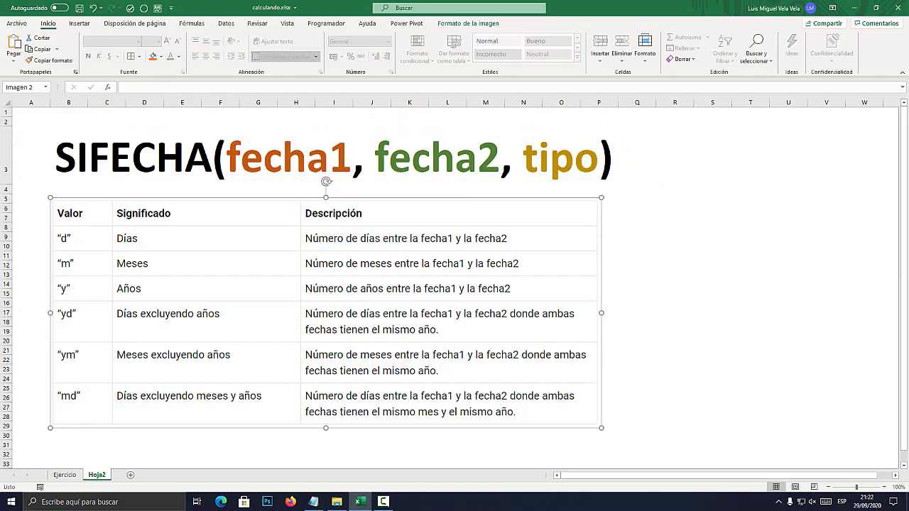
click(226, 156)
double_click(226, 157)
drag(225, 157, 499, 156)
click(326, 312)
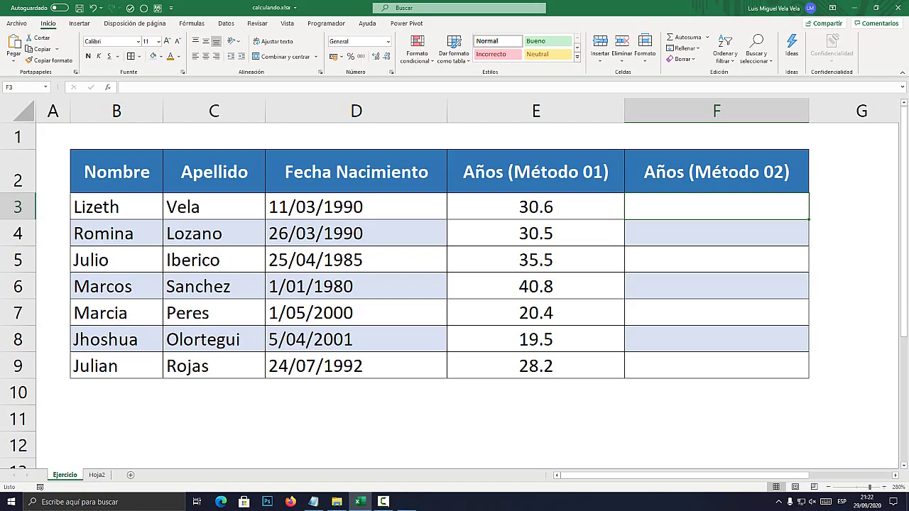
In F3 begin =SIFECHA(D3;HOY() and highlight its function name and arguments.
text(=)
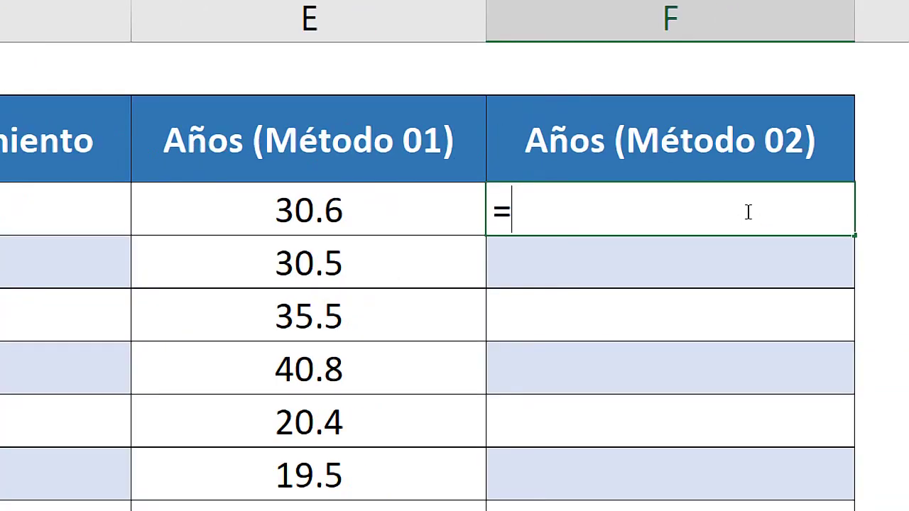
text(SIFECH)
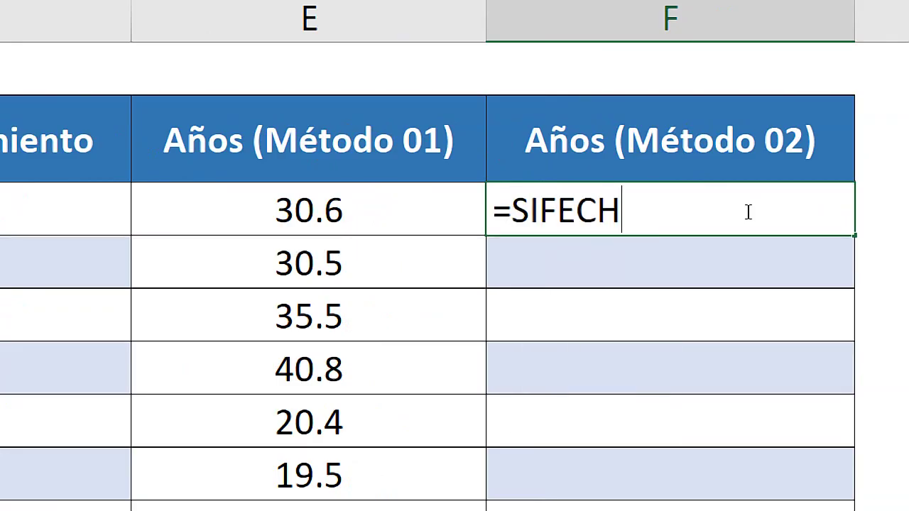
text(A)
text(()
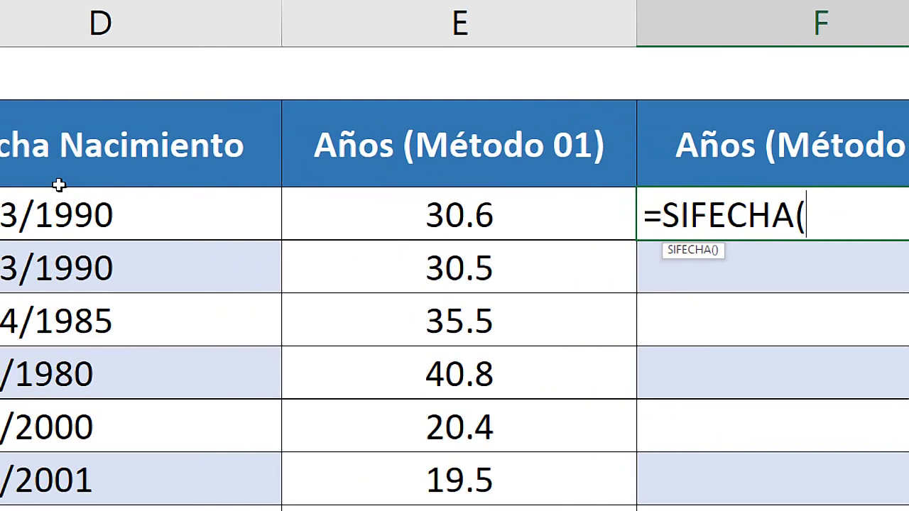
click(354, 237)
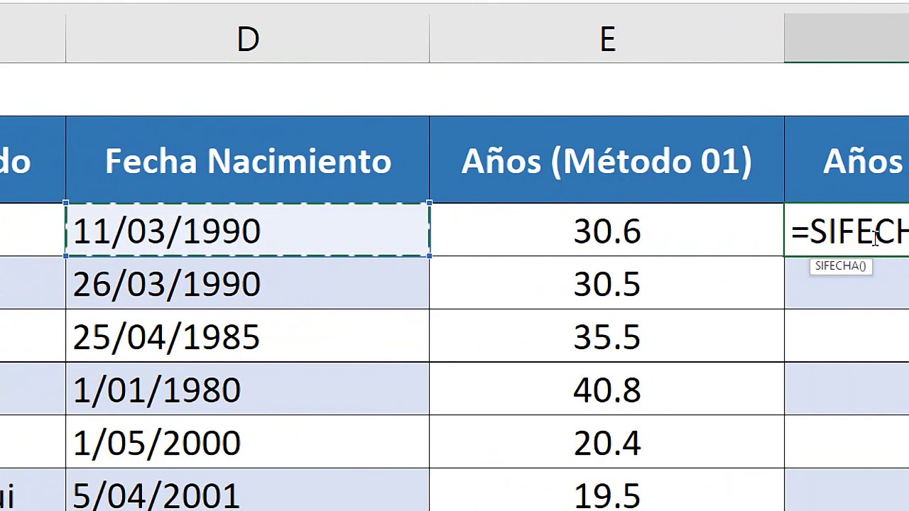
text(;)
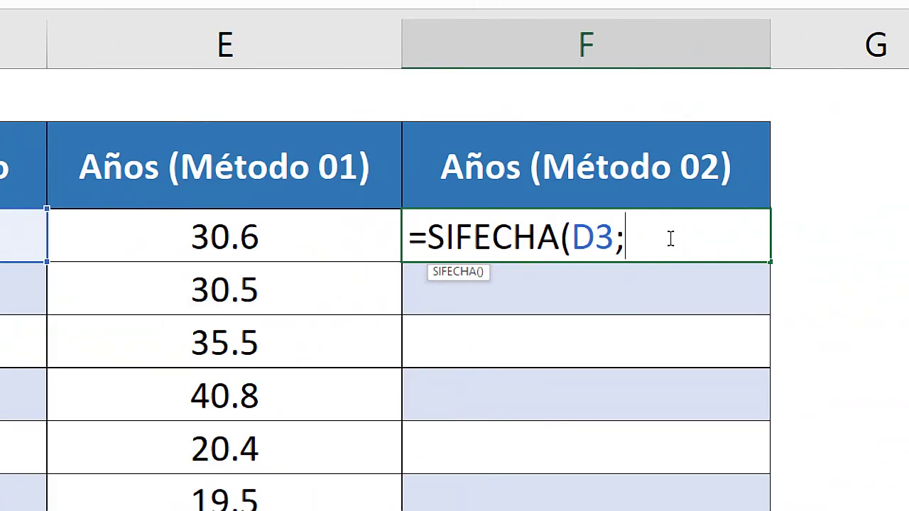
text(HO)
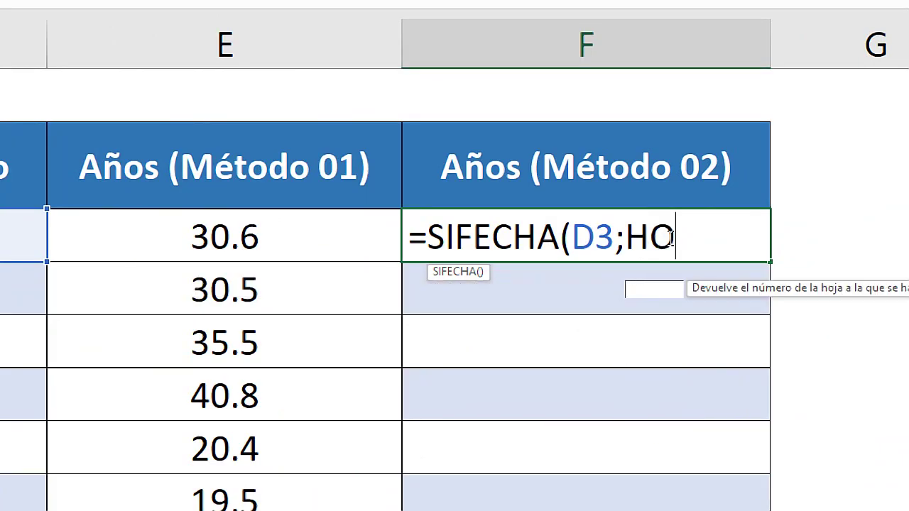
text(Y())
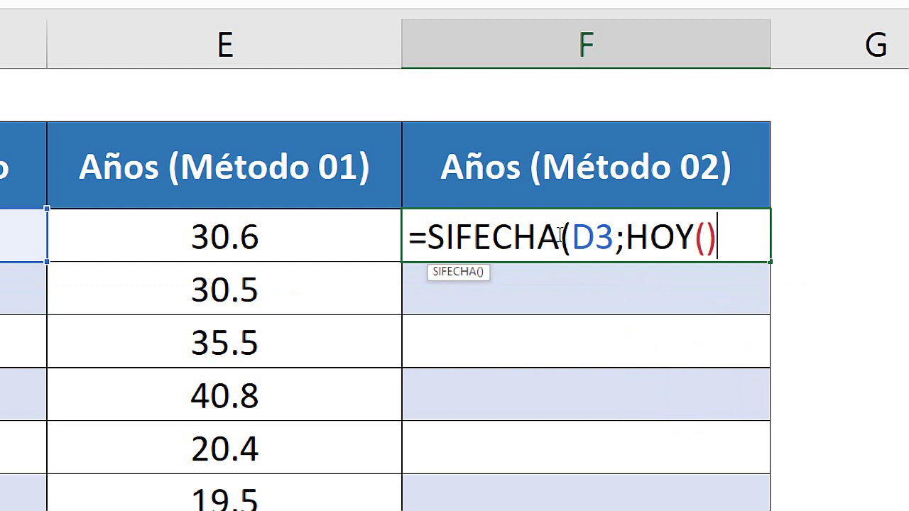
drag(559, 237, 428, 236)
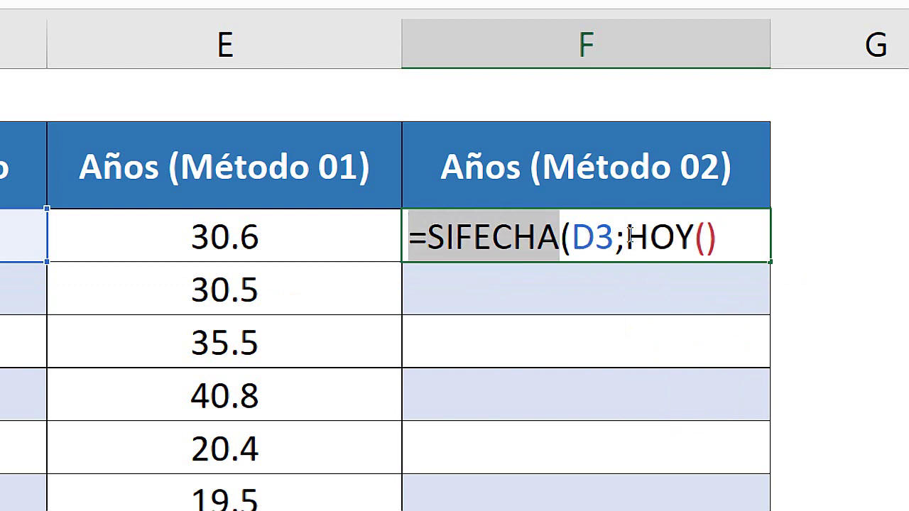
drag(613, 237, 573, 238)
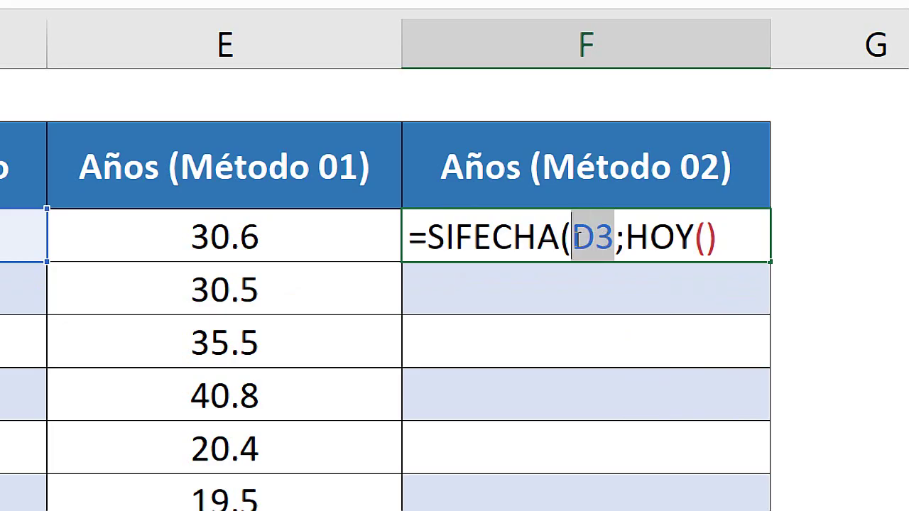
drag(629, 241, 725, 241)
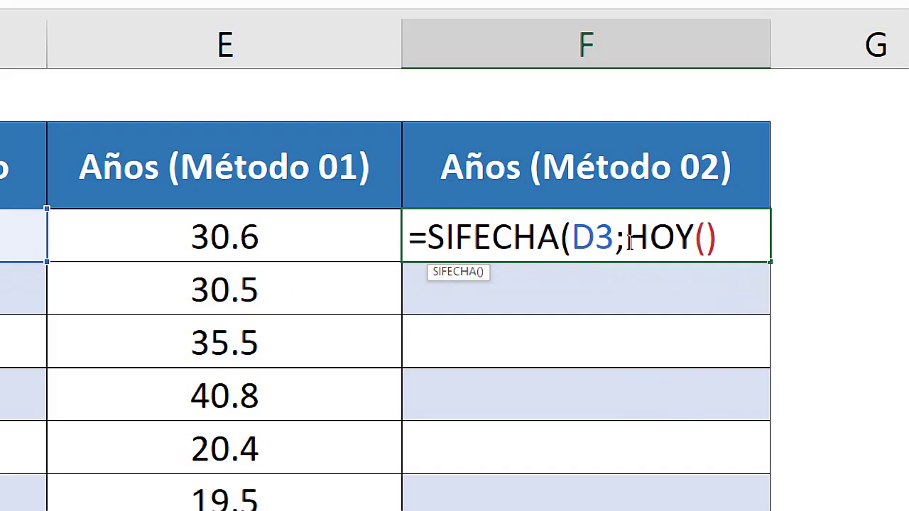
click(725, 245)
Complete =SIFECHA(D3;HOY();"Y") in F3, showing 30, and fill it down to F9.
text(;)
text(")
text(y)
key(BackSpace)
text(Y")
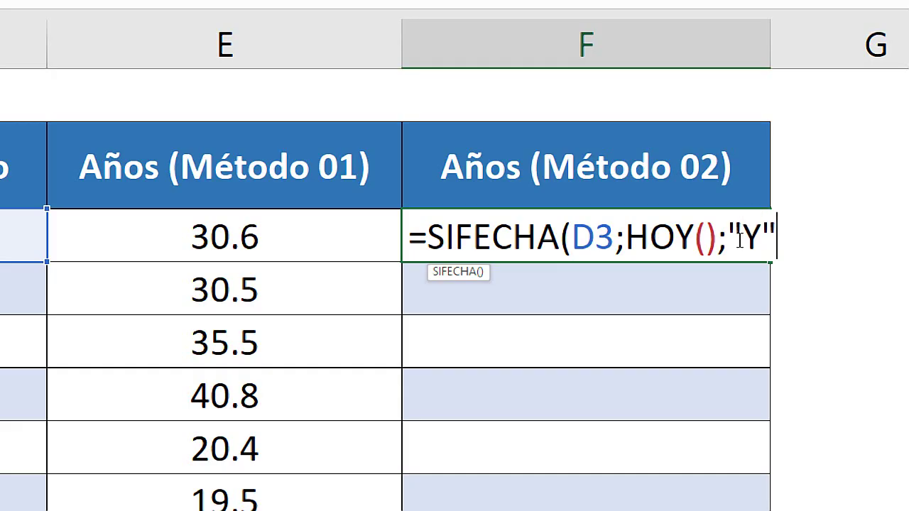
text())
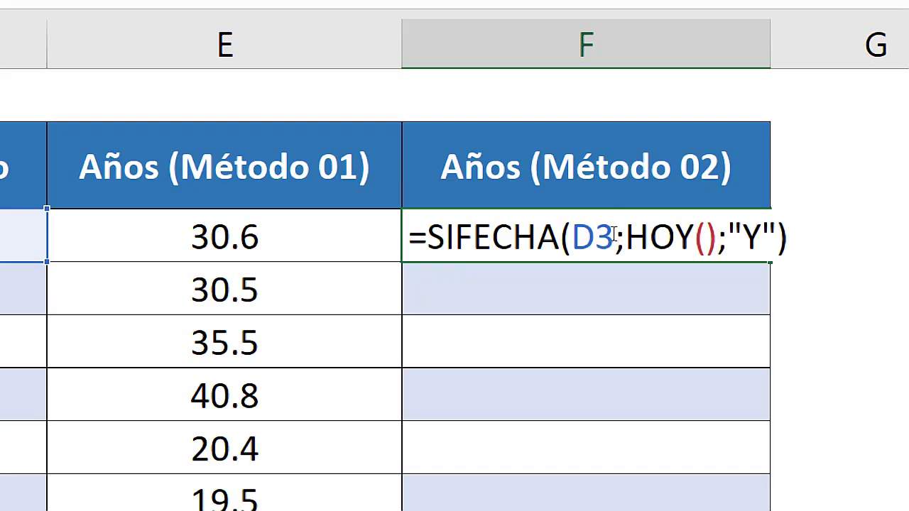
drag(614, 234, 573, 236)
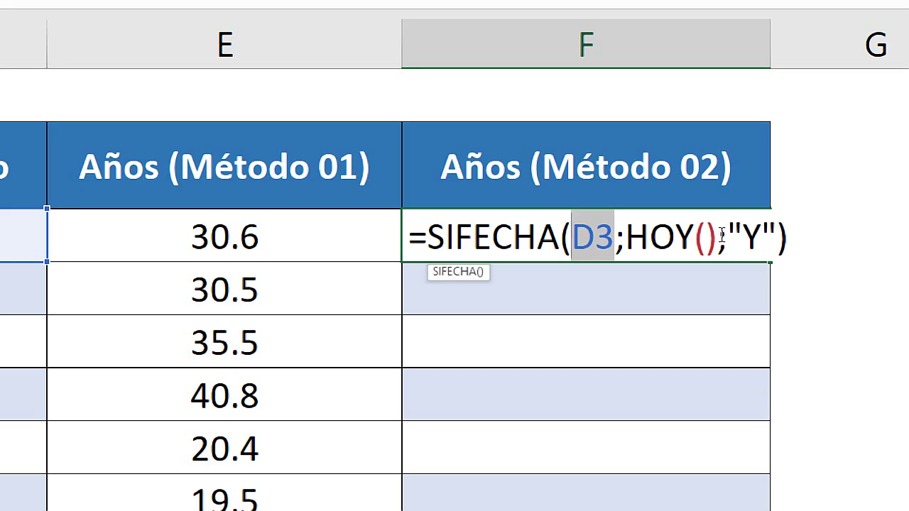
drag(717, 235, 650, 235)
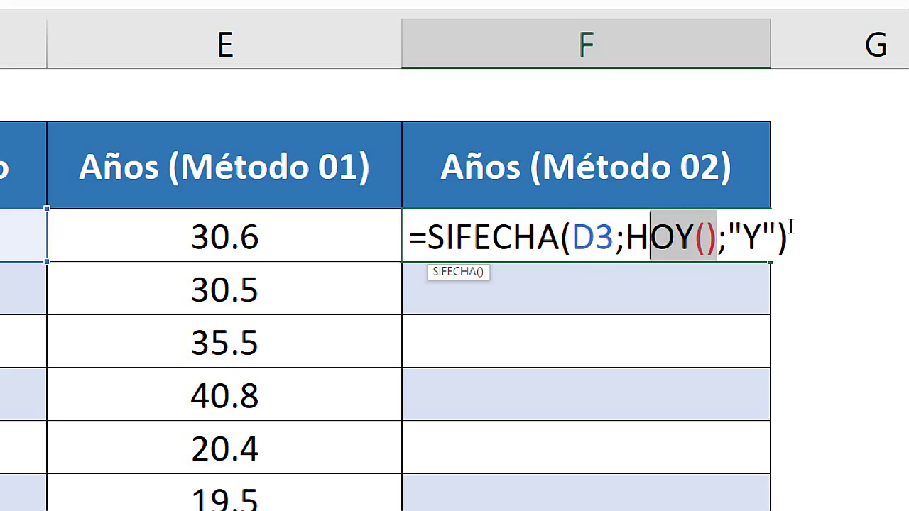
drag(776, 235, 729, 235)
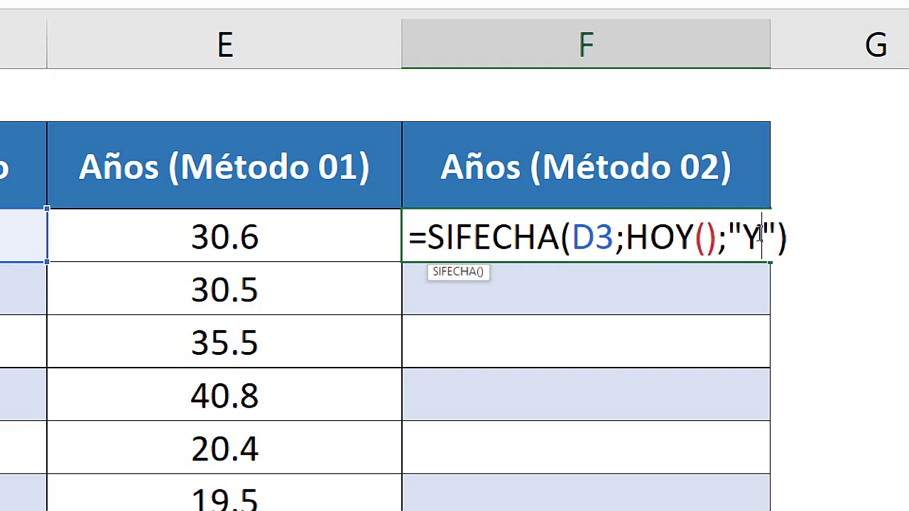
drag(728, 235, 761, 235)
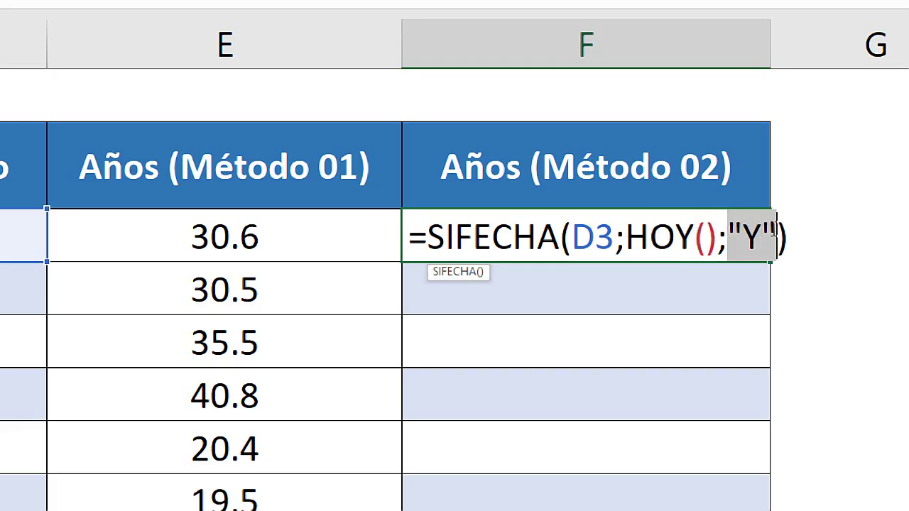
click(743, 235)
click(795, 237)
key(Return)
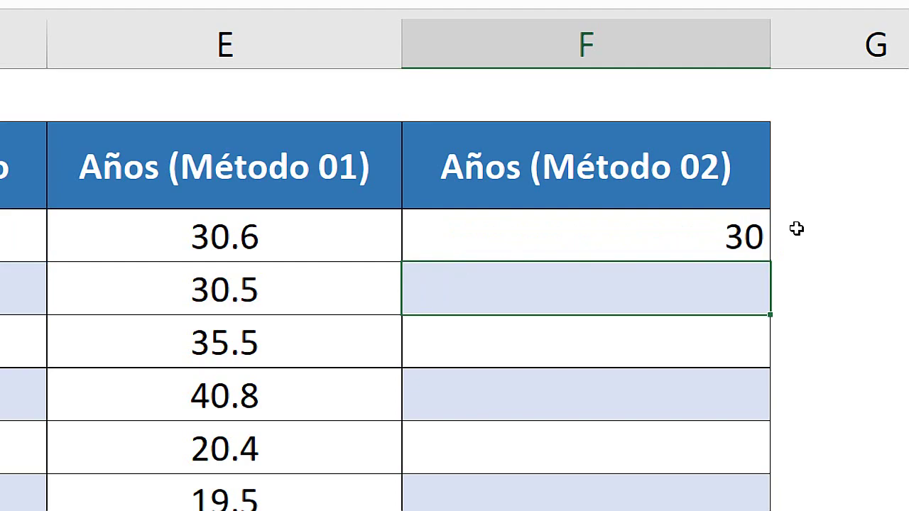
click(689, 225)
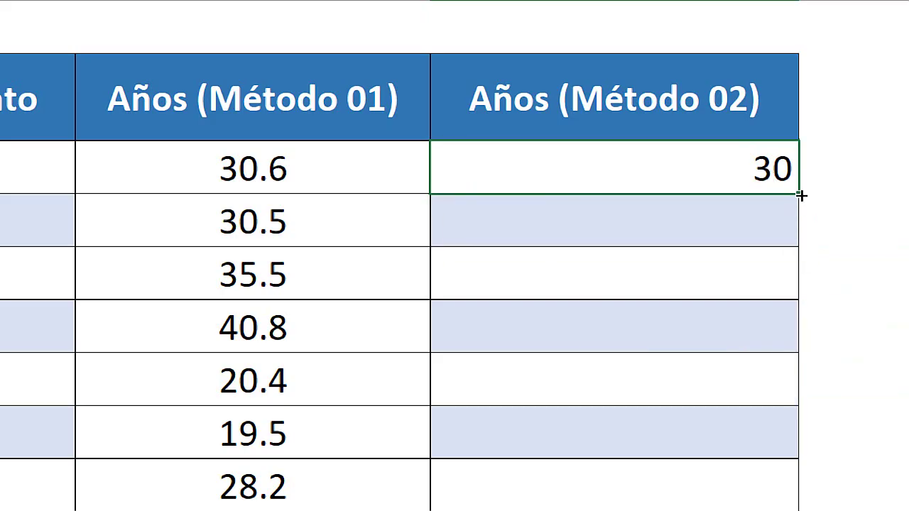
mouse_move(799, 194)
mouse_down()
mouse_move(806, 293)
mouse_move(775, 401)
mouse_up()
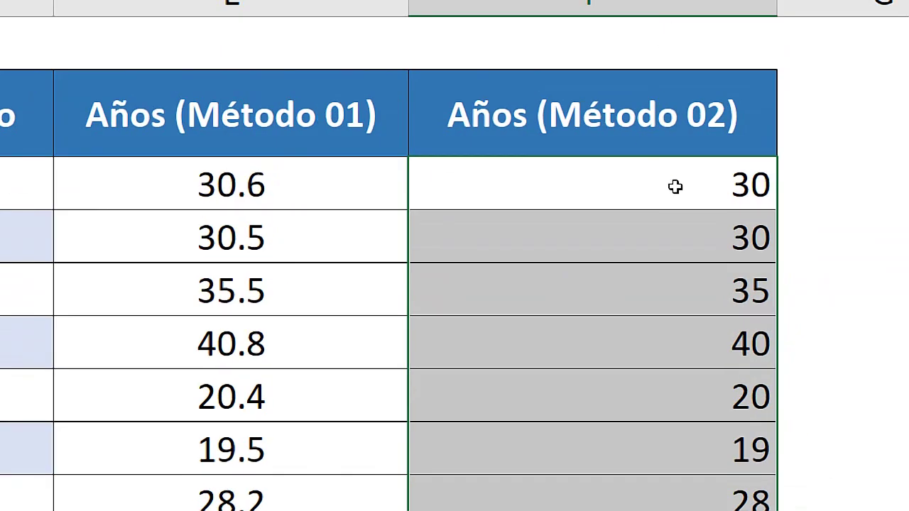
Change F3's unit code to "m" and fill the months version down to F9.
double_click(733, 187)
double_click(757, 186)
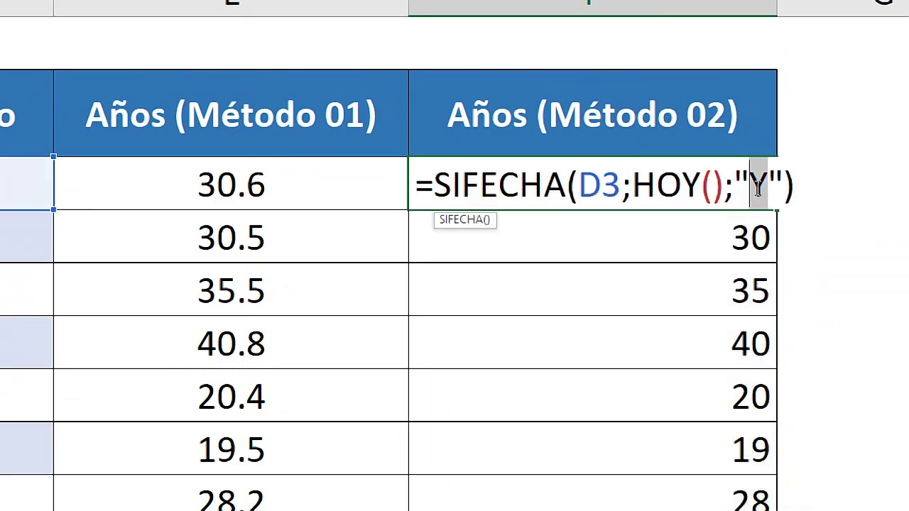
text(m)
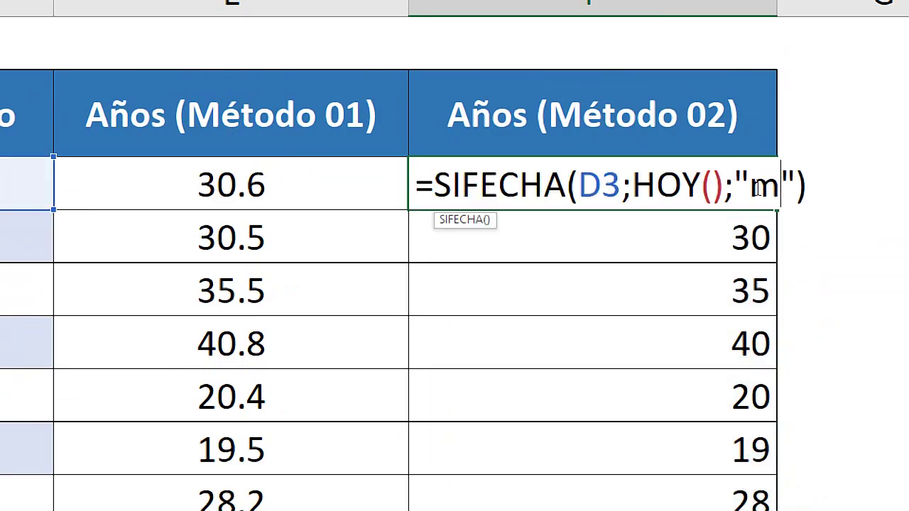
key(Return)
click(751, 182)
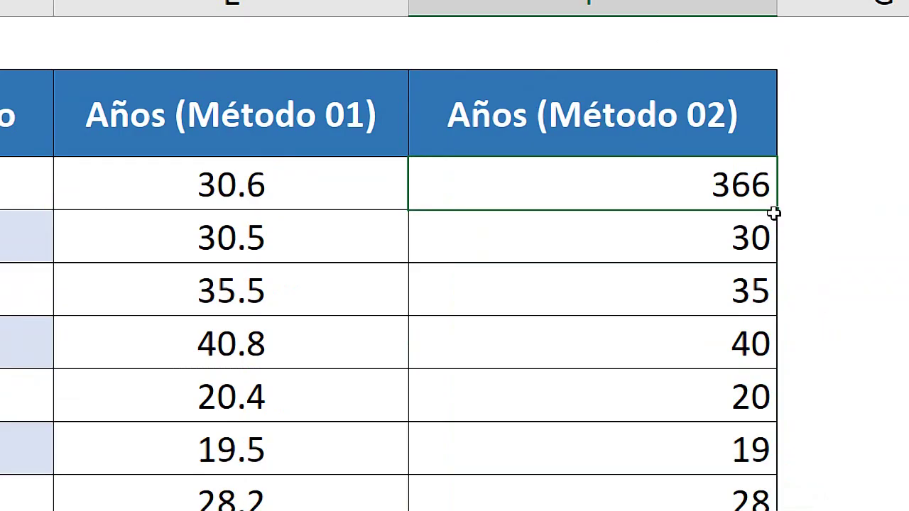
mouse_move(776, 211)
mouse_down()
mouse_move(777, 385)
mouse_move(751, 409)
mouse_up()
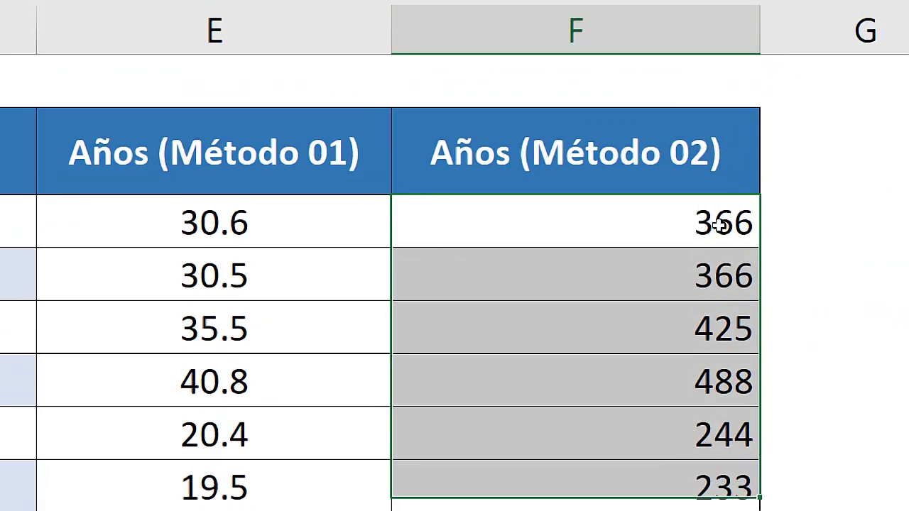
Change the unit code to "d" and fill the days version down to F9.
double_click(742, 223)
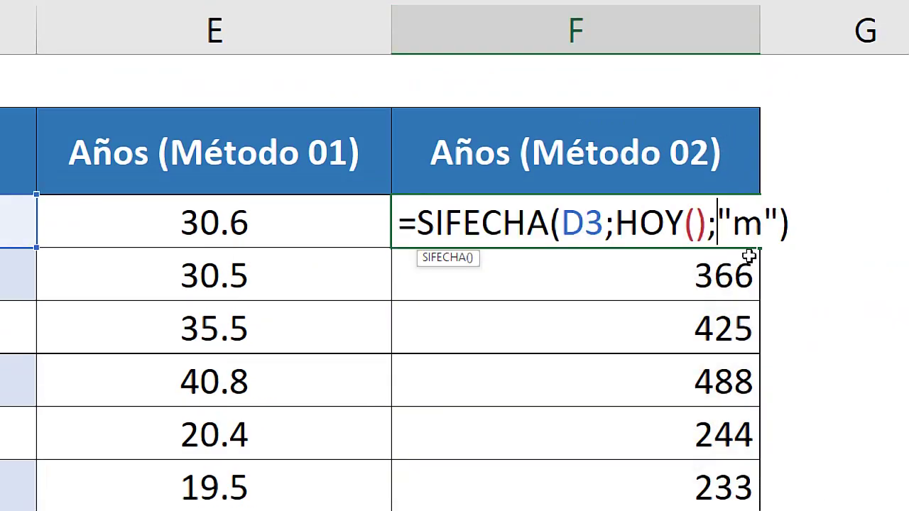
double_click(754, 226)
text(d)
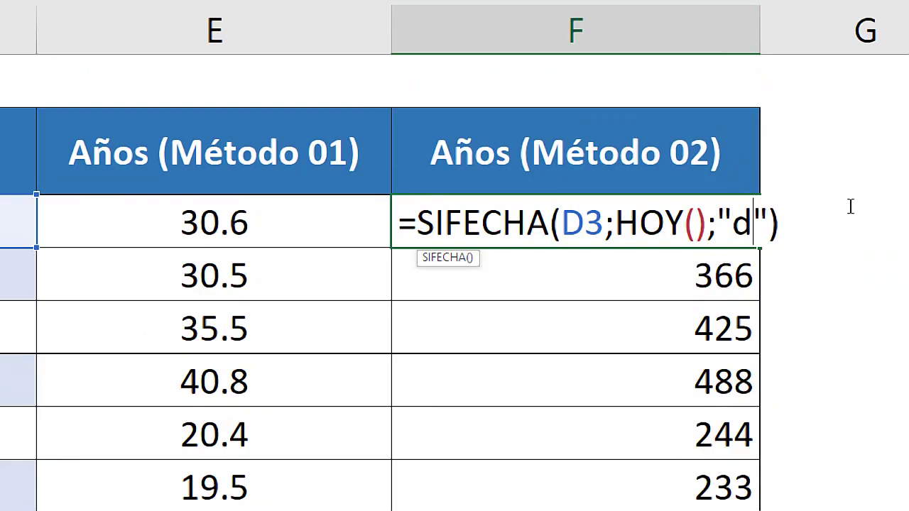
key(Return)
click(747, 232)
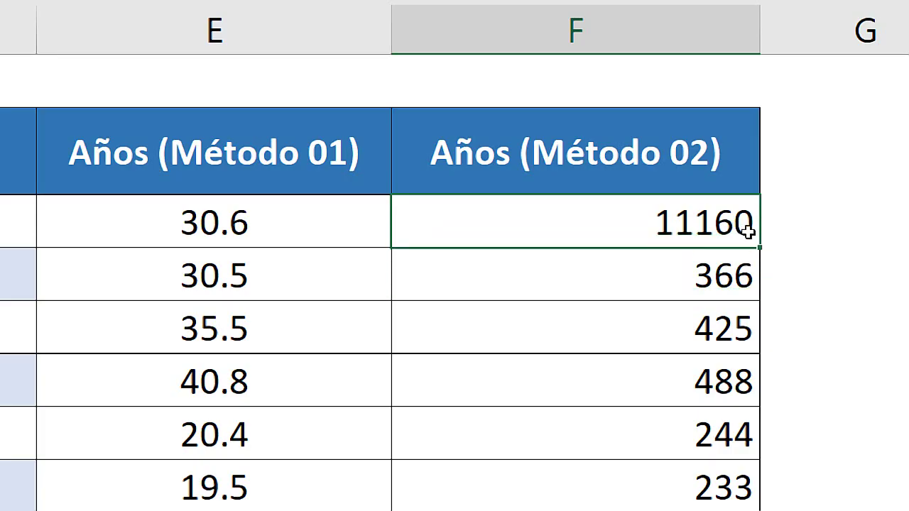
drag(759, 252, 749, 447)
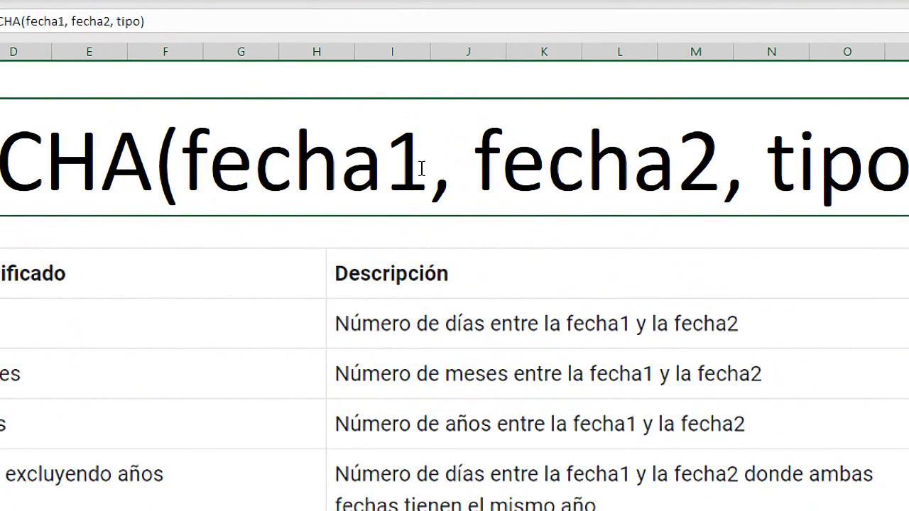
Highlight the fecha1, fecha2 and tipo arguments in the SIFECHA syntax on Hoja2.
drag(351, 158, 232, 157)
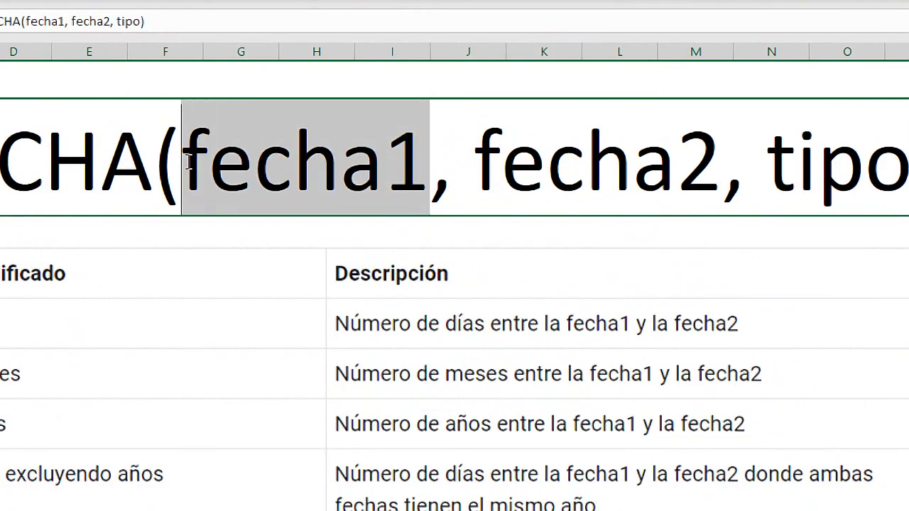
drag(721, 157, 476, 156)
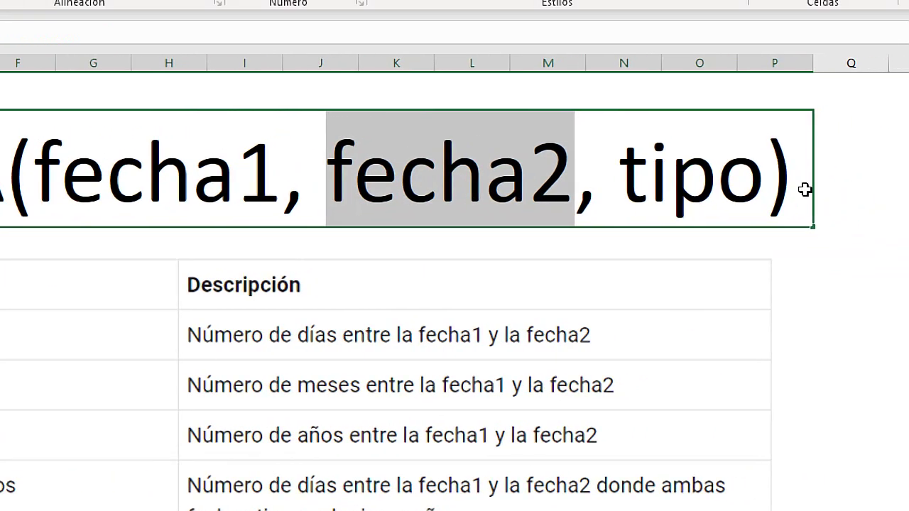
drag(746, 178, 608, 174)
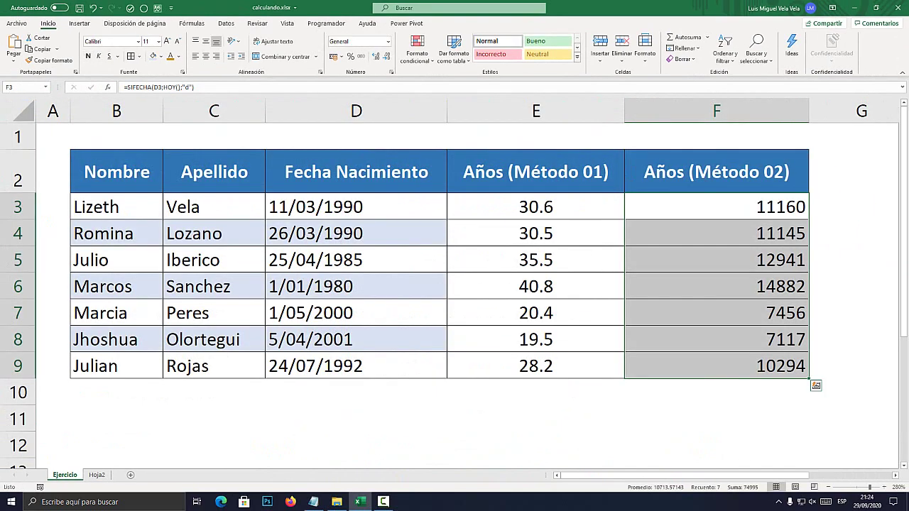
double_click(782, 207)
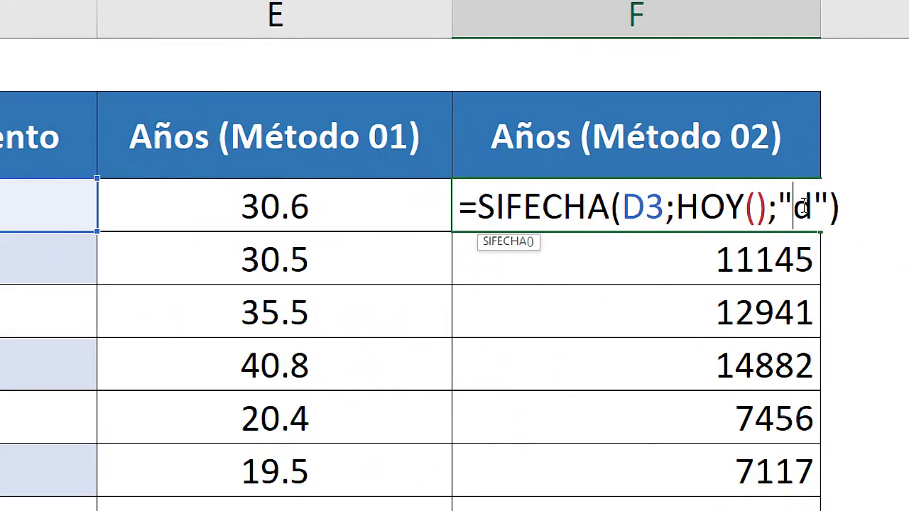
double_click(803, 208)
text(y)
key(Return)
click(808, 225)
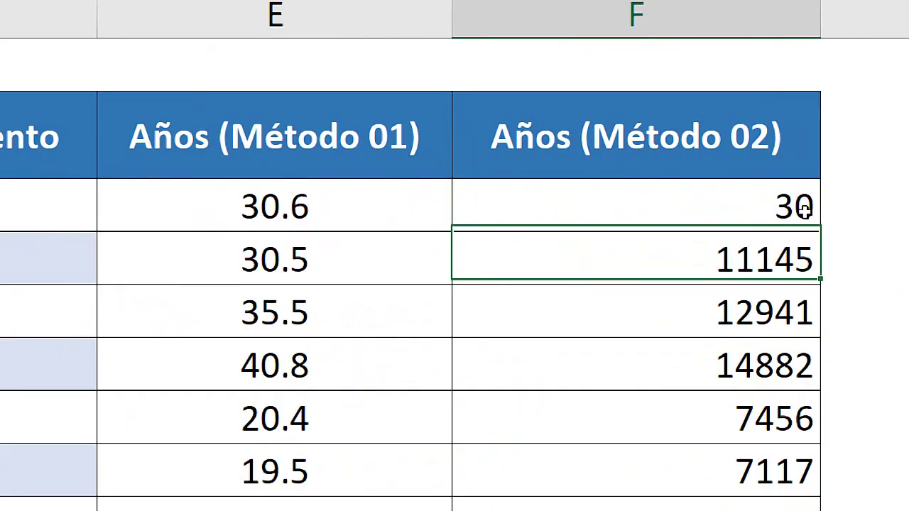
drag(821, 231, 816, 508)
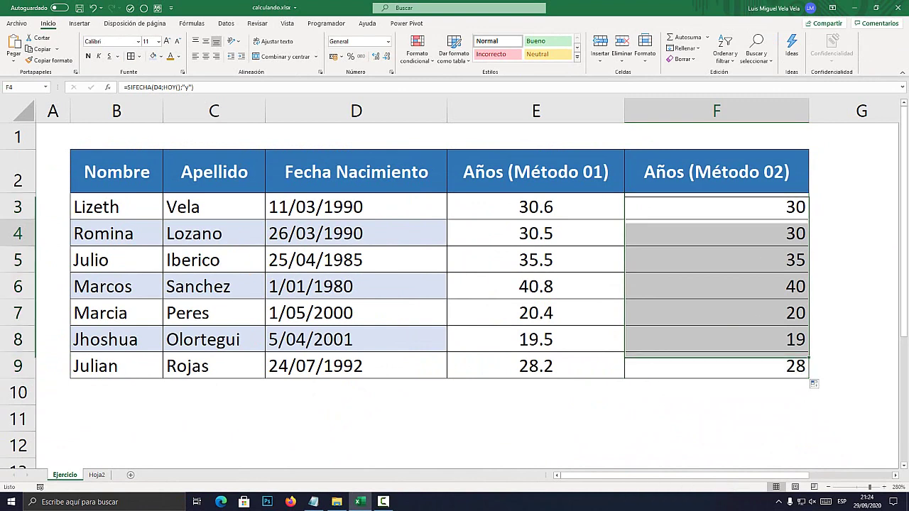
click(795, 233)
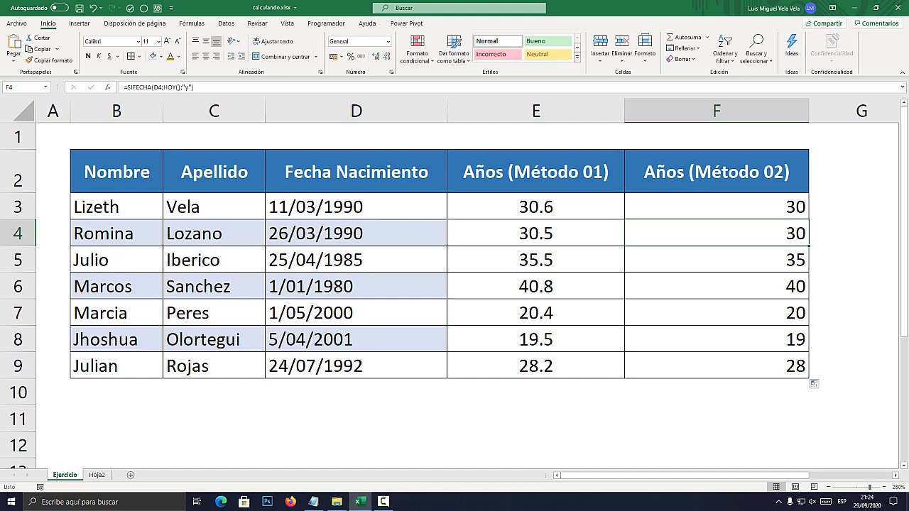
ctrl+scroll(455, 284, up, 5)
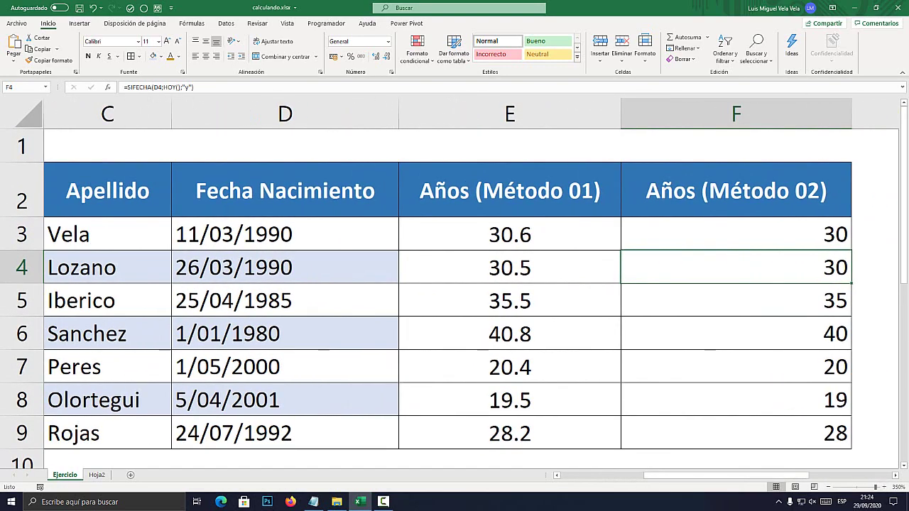
click(736, 233)
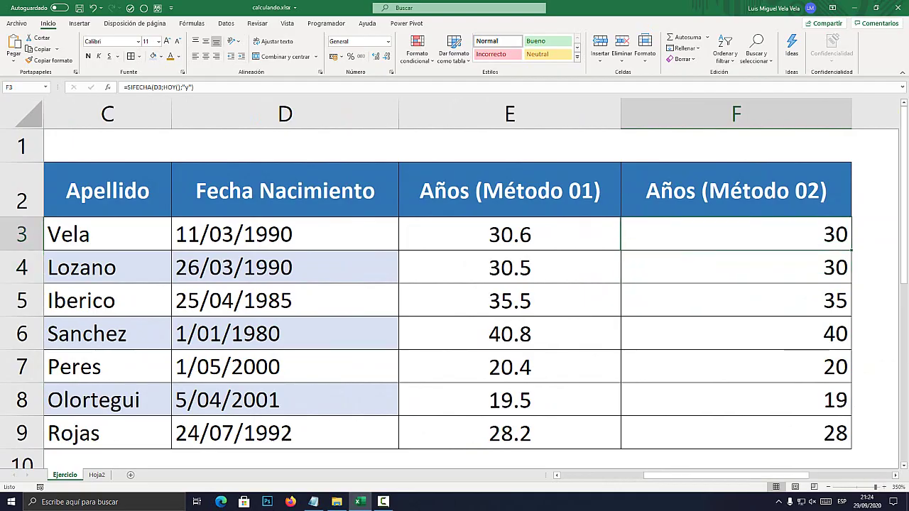
click(736, 267)
click(735, 300)
click(735, 334)
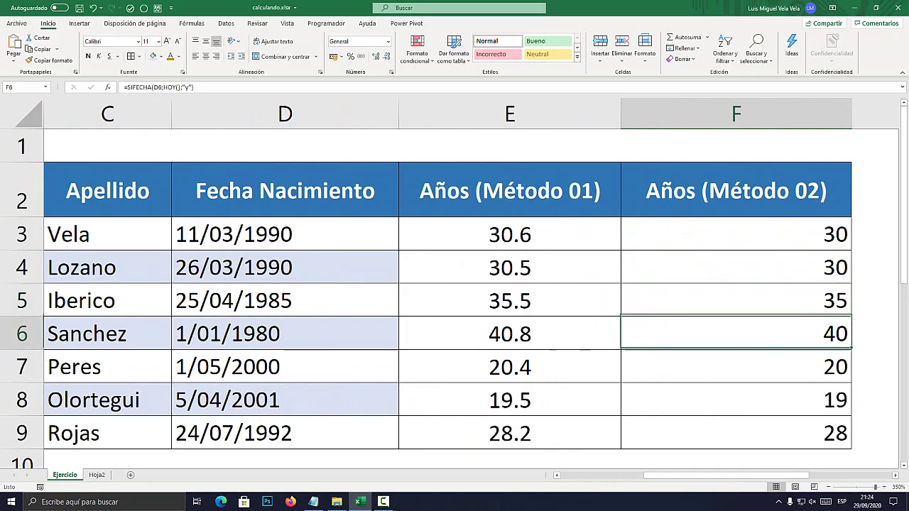
click(735, 366)
click(736, 400)
click(736, 433)
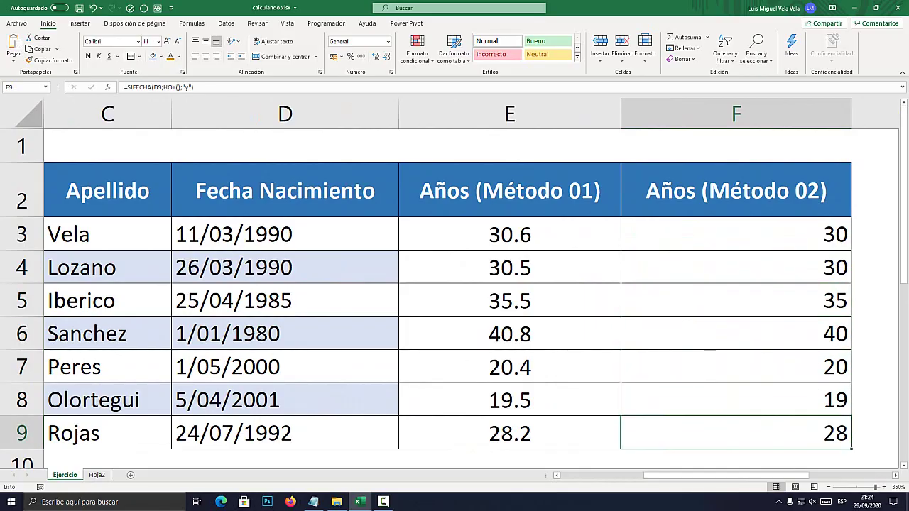
drag(510, 234, 510, 433)
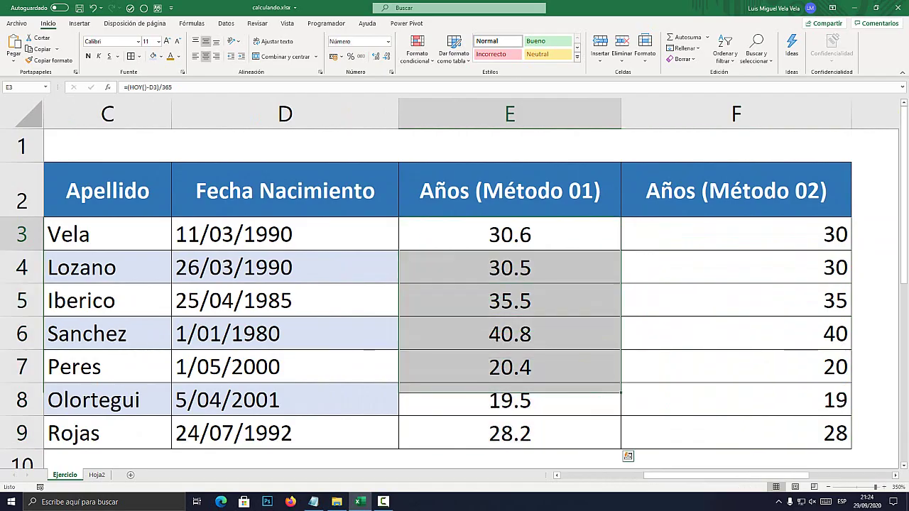
Review the Método 01 formula in E3 and the SIFECHA formula in F3 without changes.
double_click(526, 234)
key(Down)
key(Escape)
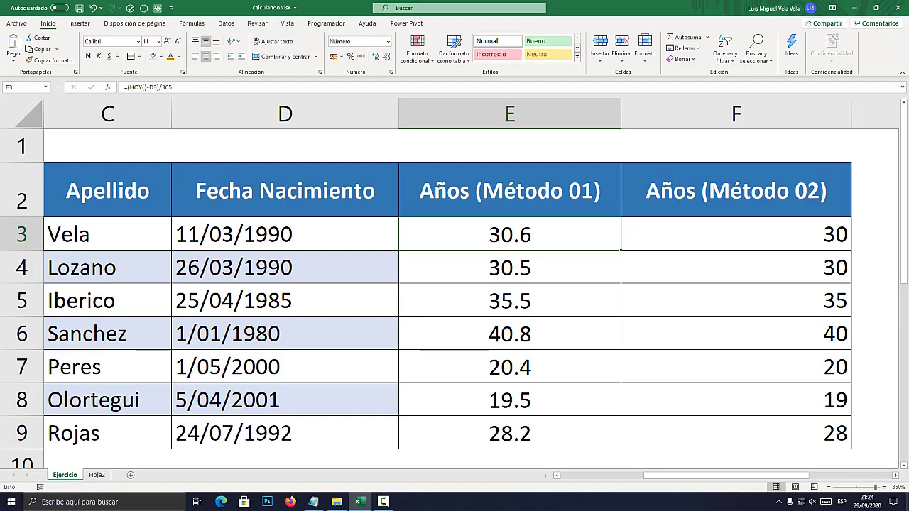
click(737, 235)
click(513, 234)
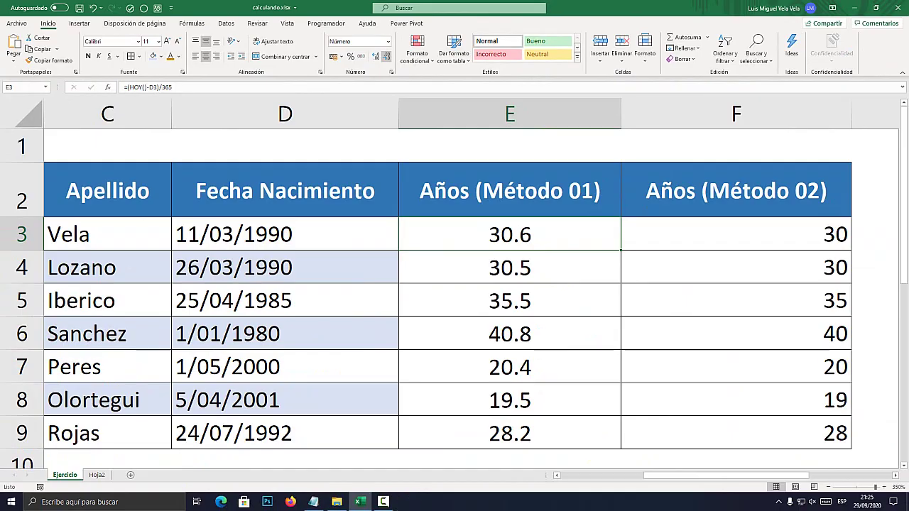
Try fewer decimals on E3, undo so it stays 30.6, and edit its formula.
click(394, 117)
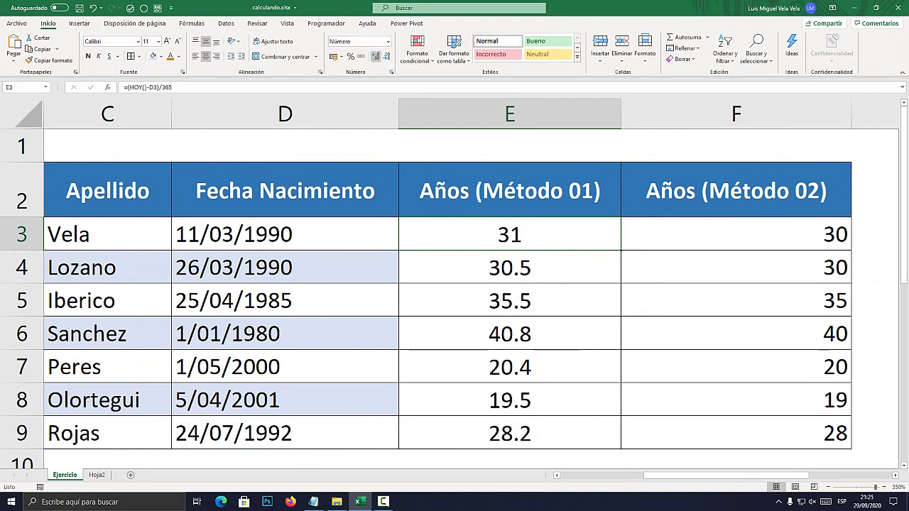
click(364, 56)
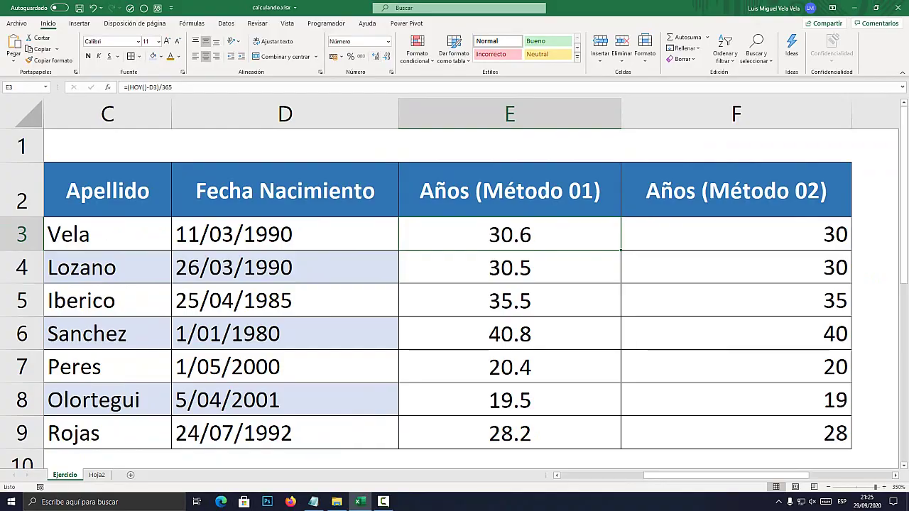
key(F2)
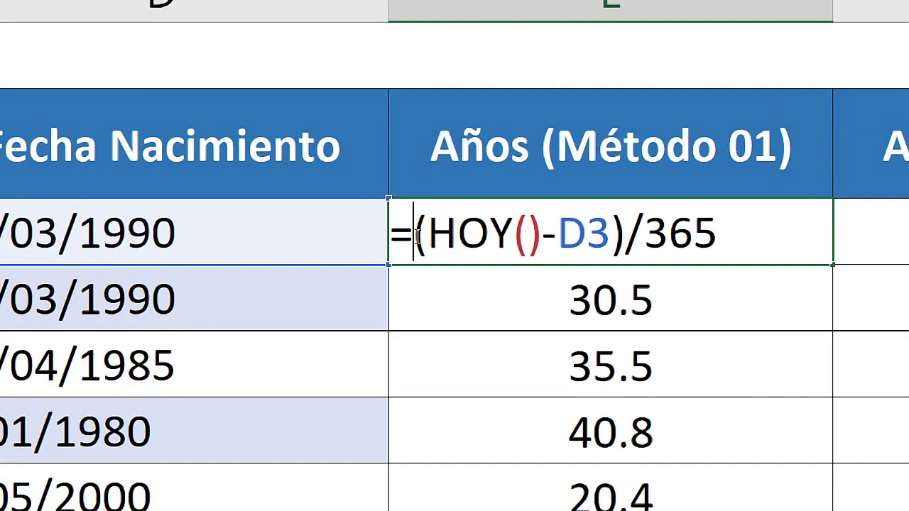
Wrap E3's age formula in ENTERO and accept Excel's proposed correction.
drag(412, 234, 495, 237)
drag(583, 237, 760, 248)
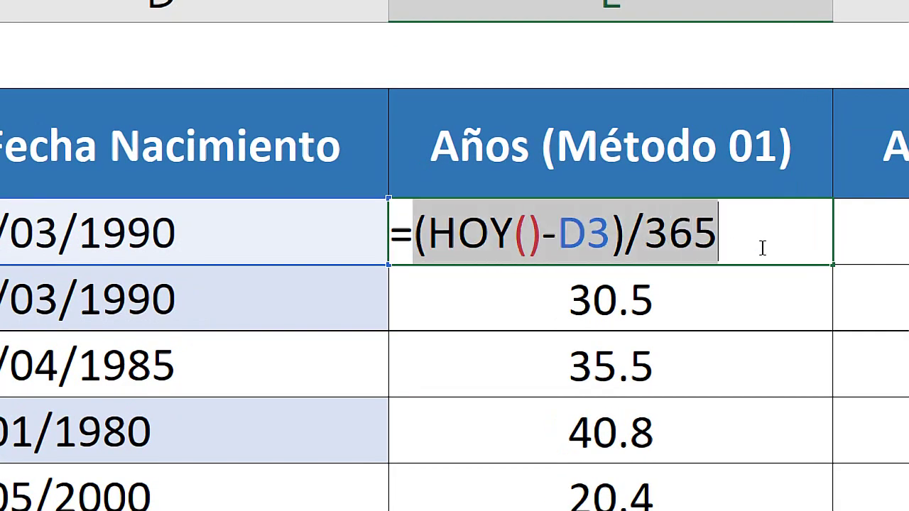
click(419, 234)
text(ente)
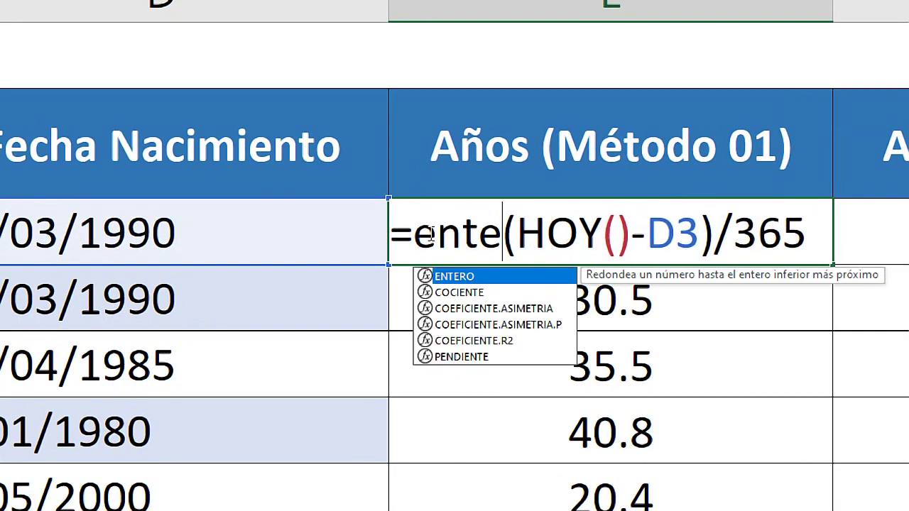
key(Tab)
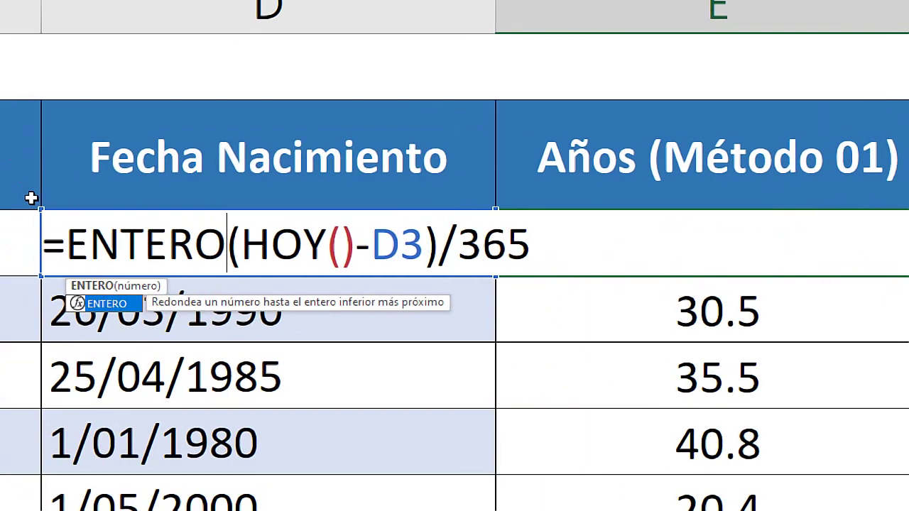
key(shift+Left)
key(shift+Left)
key(shift+Left)
key(shift+Left)
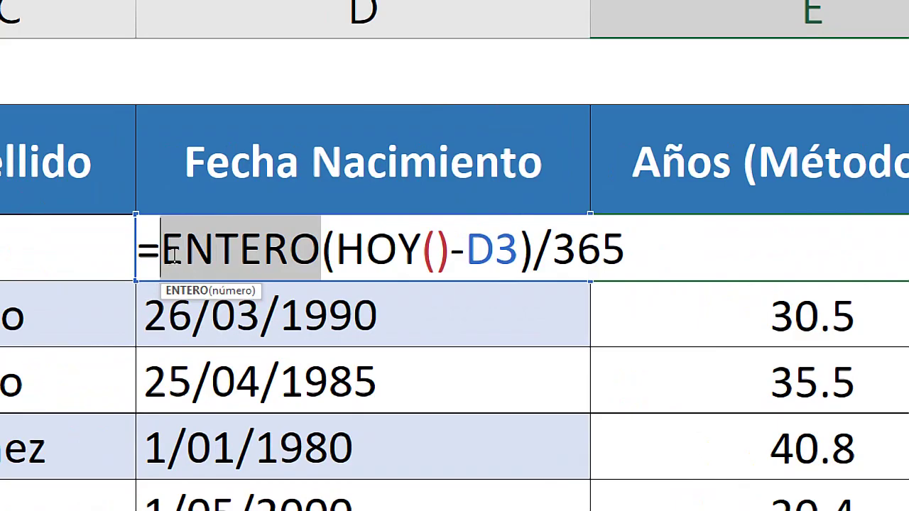
click(708, 240)
text())
key(Return)
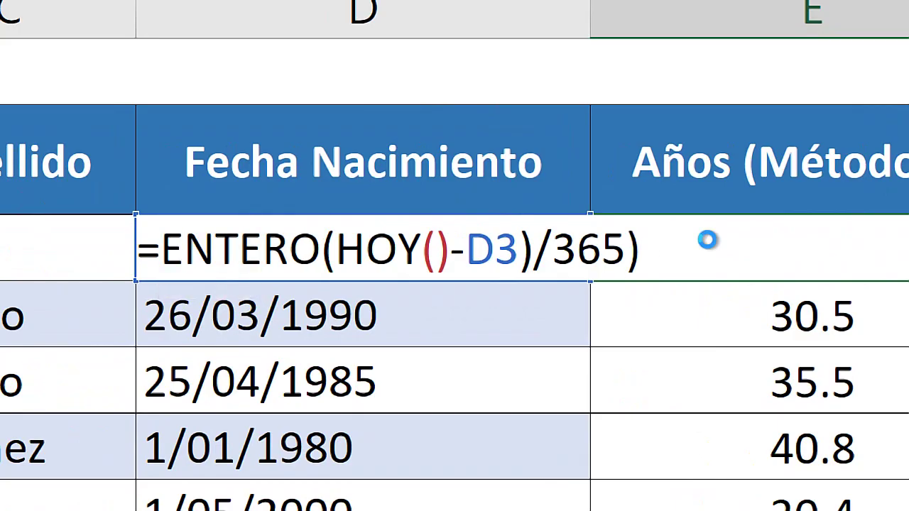
click(659, 352)
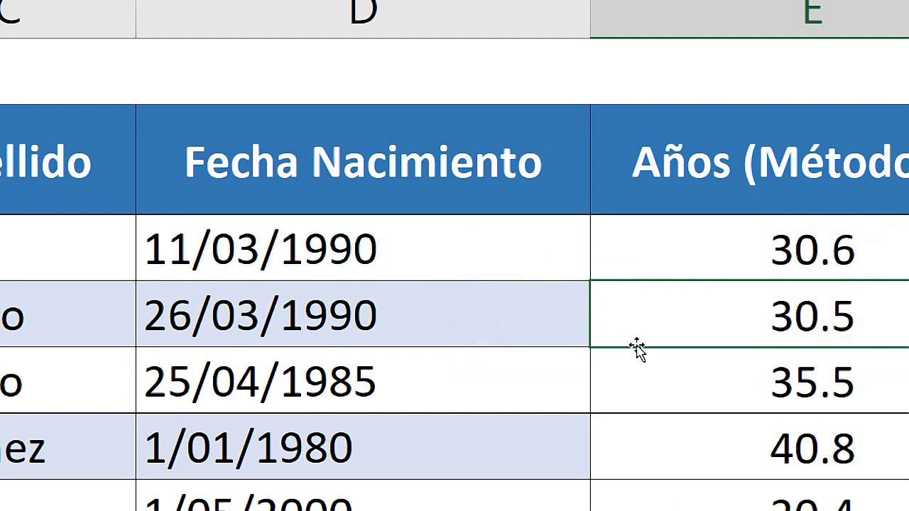
Fix E3's parentheses so it reads =ENTERO((HOY()-D3)/365).
double_click(615, 268)
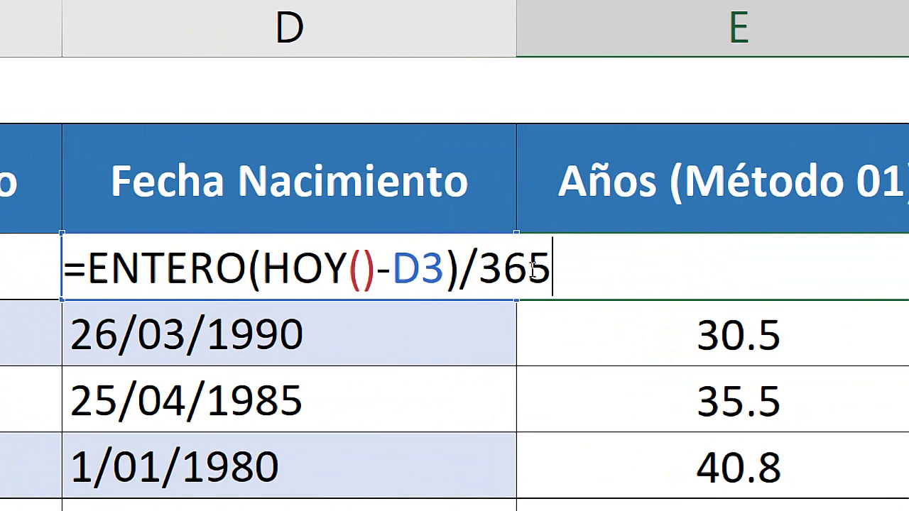
click(245, 268)
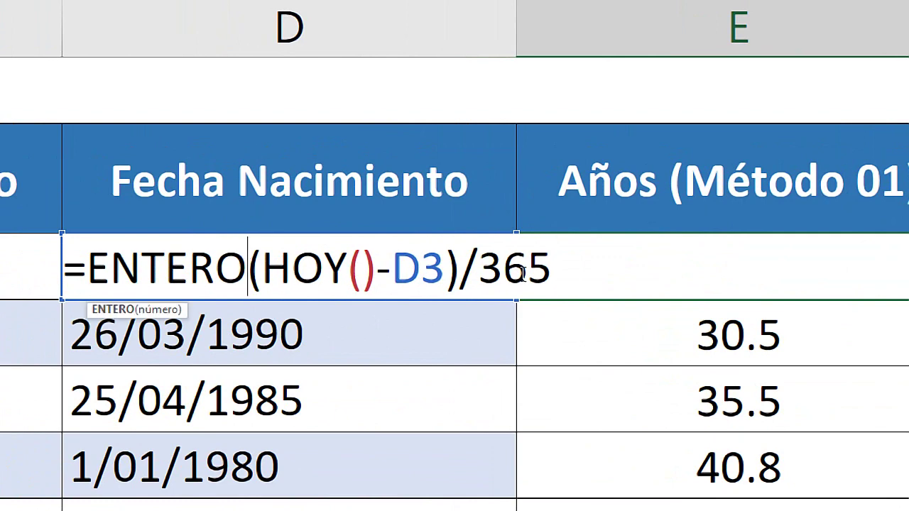
text(()
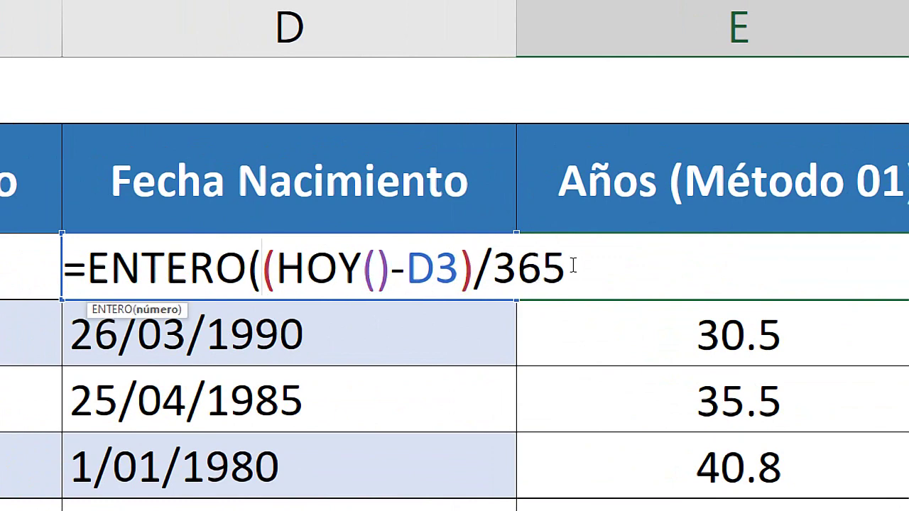
click(573, 265)
text())
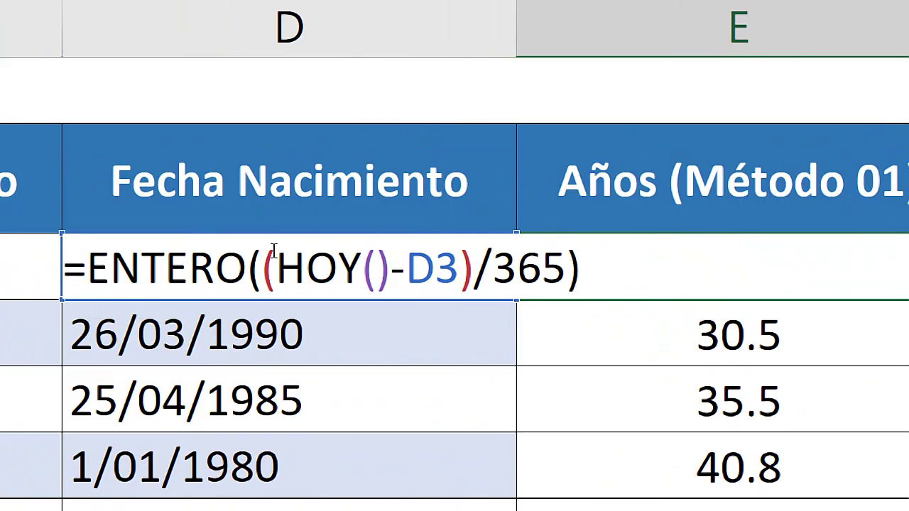
click(260, 266)
click(608, 260)
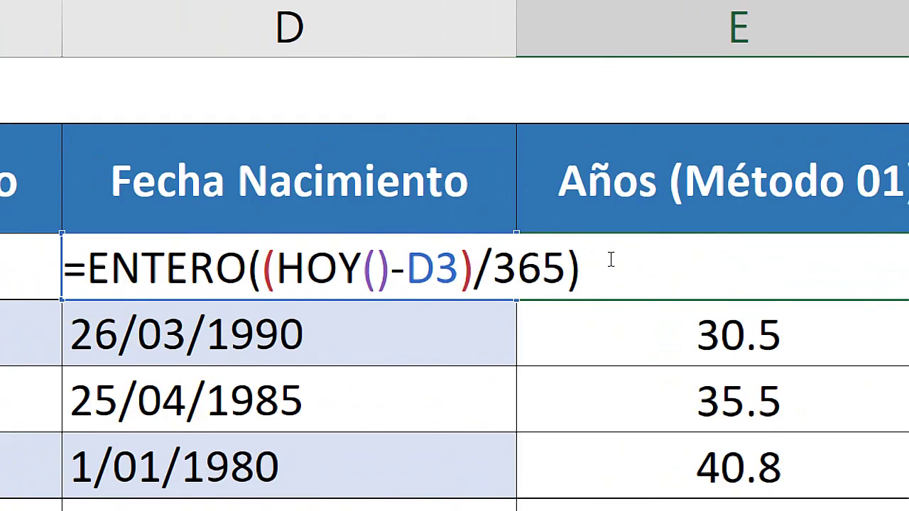
click(241, 287)
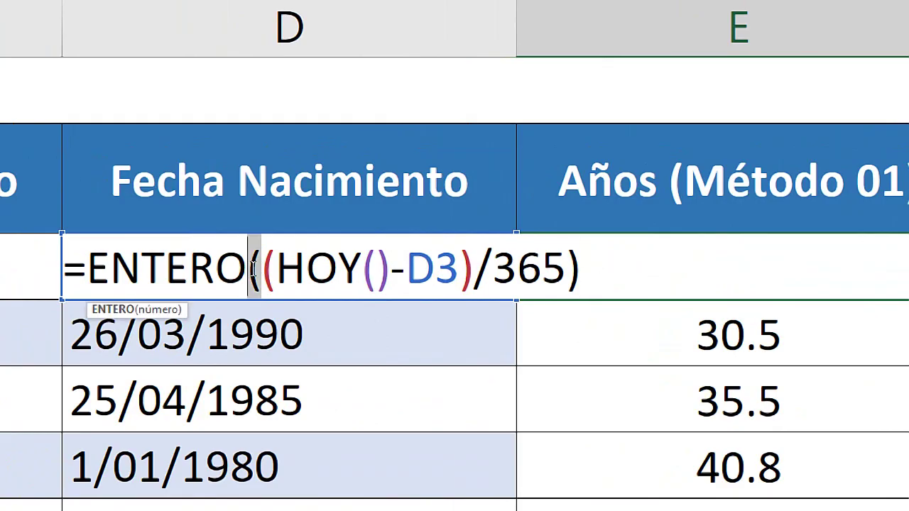
click(591, 269)
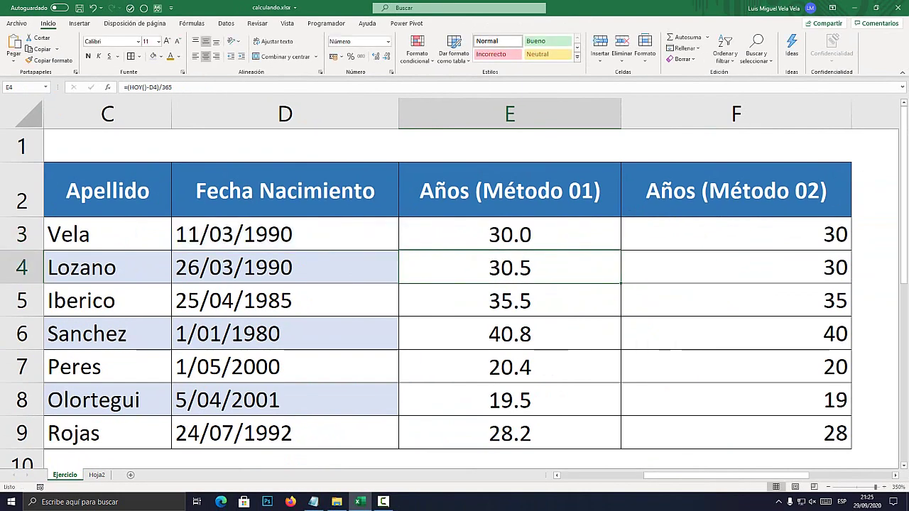
Fill the ENTERO formula down to E9 and compare it with F3's SIFECHA formula.
click(510, 235)
drag(620, 250, 619, 448)
click(737, 234)
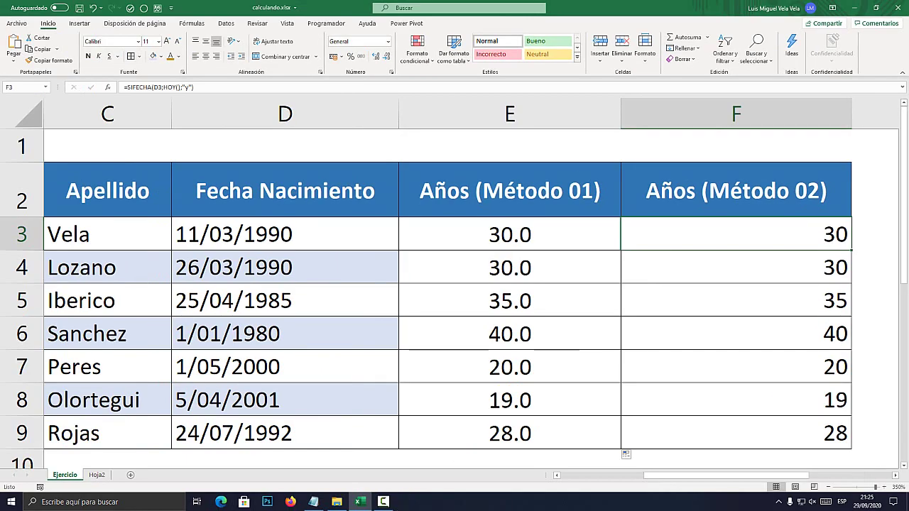
drag(510, 234, 618, 440)
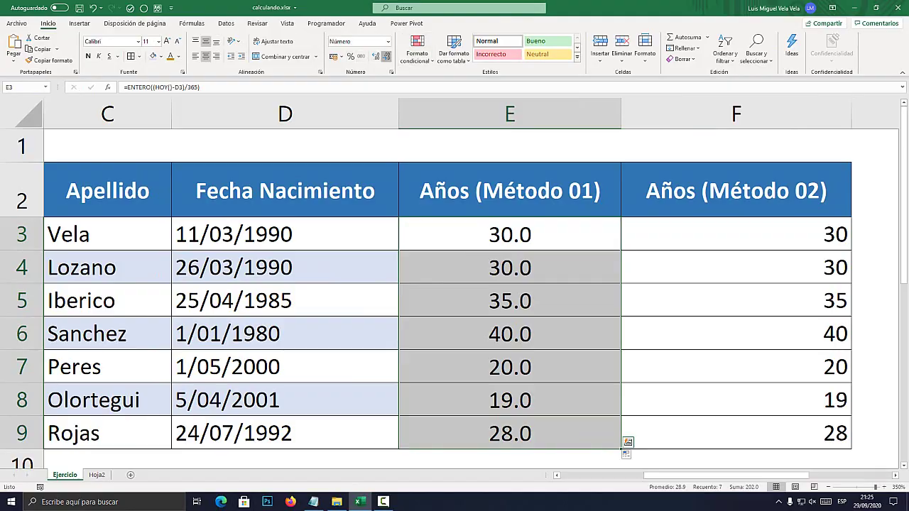
Show E3:E9 with no decimals and centre the Método 02 ages in F3:F9.
click(386, 57)
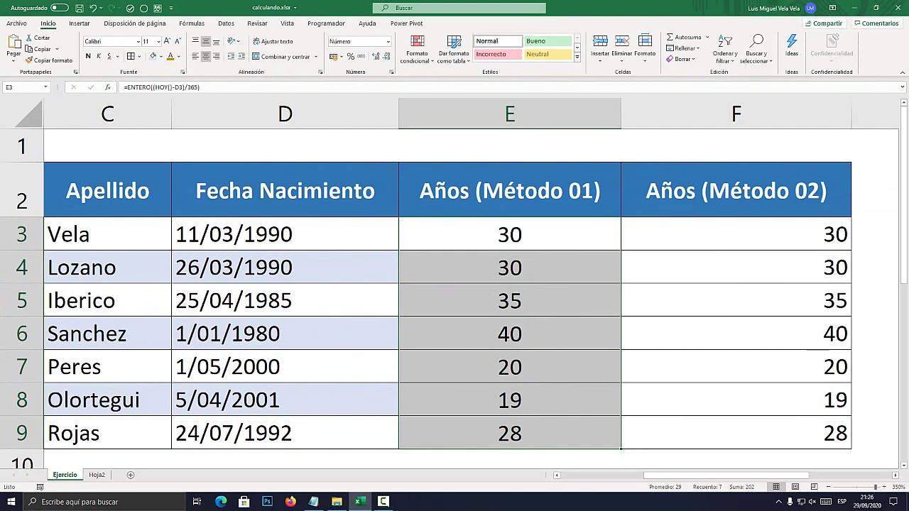
drag(736, 235, 736, 433)
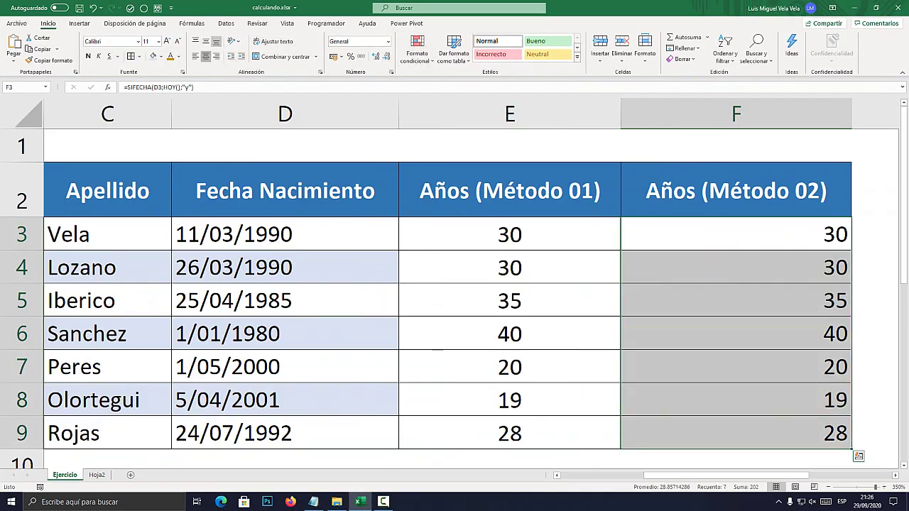
click(205, 56)
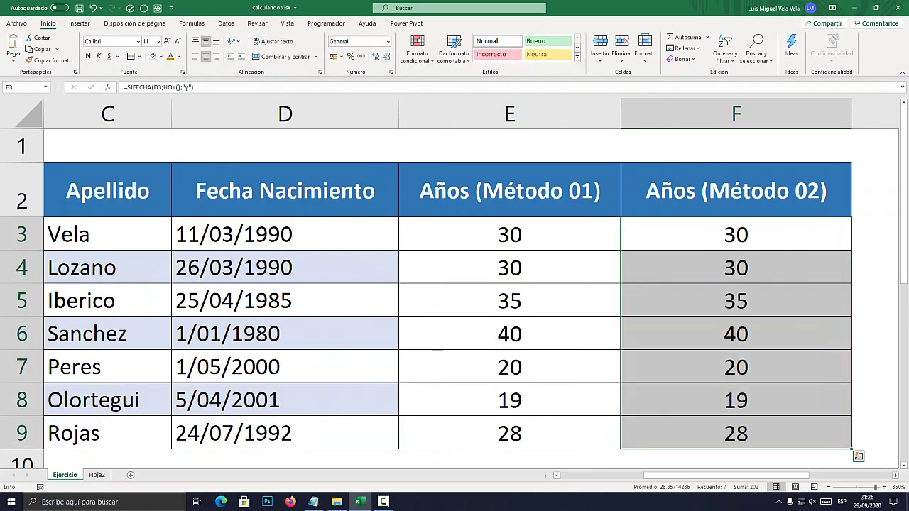
Review the ENTERO formula in E3 and the SIFECHA formula in F3 without changes.
drag(510, 235, 510, 300)
double_click(510, 234)
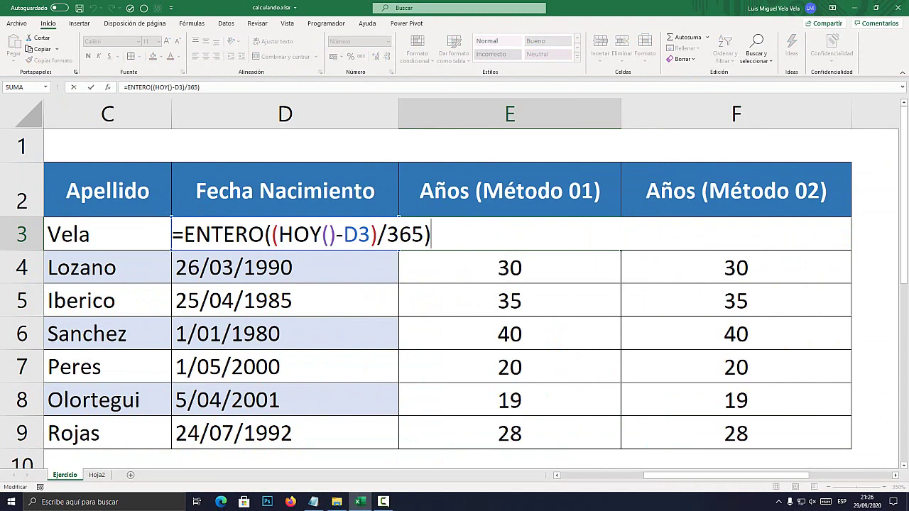
key(shift+Home)
key(Escape)
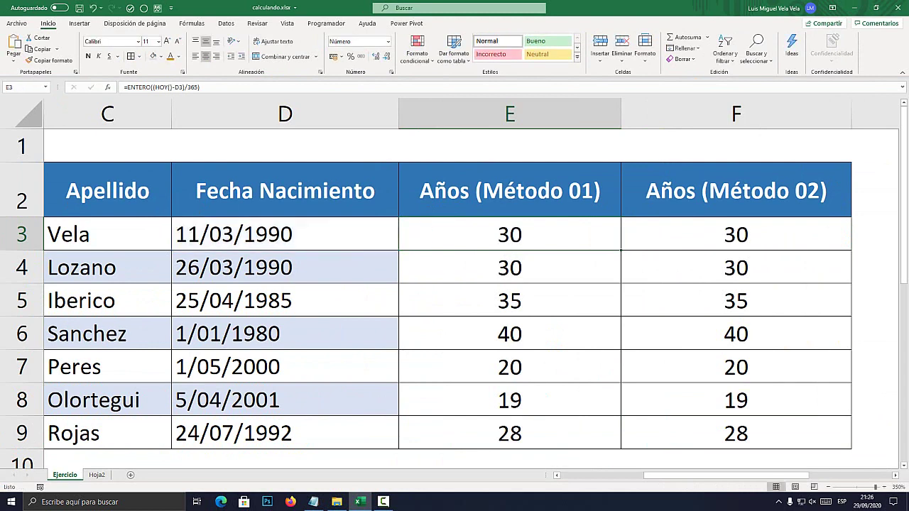
double_click(735, 234)
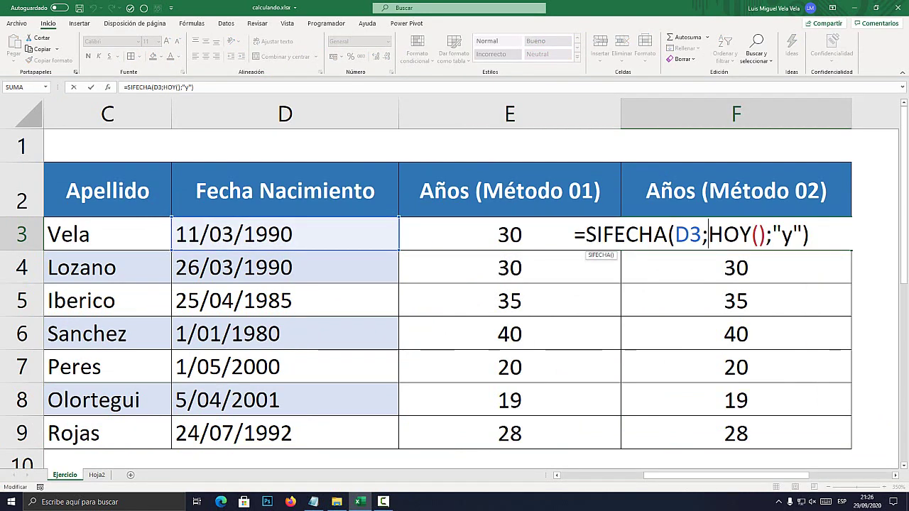
key(Escape)
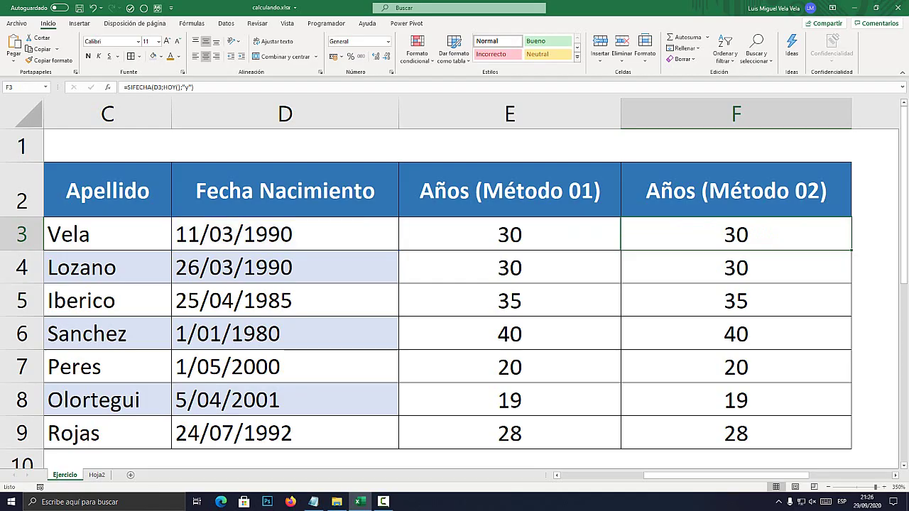